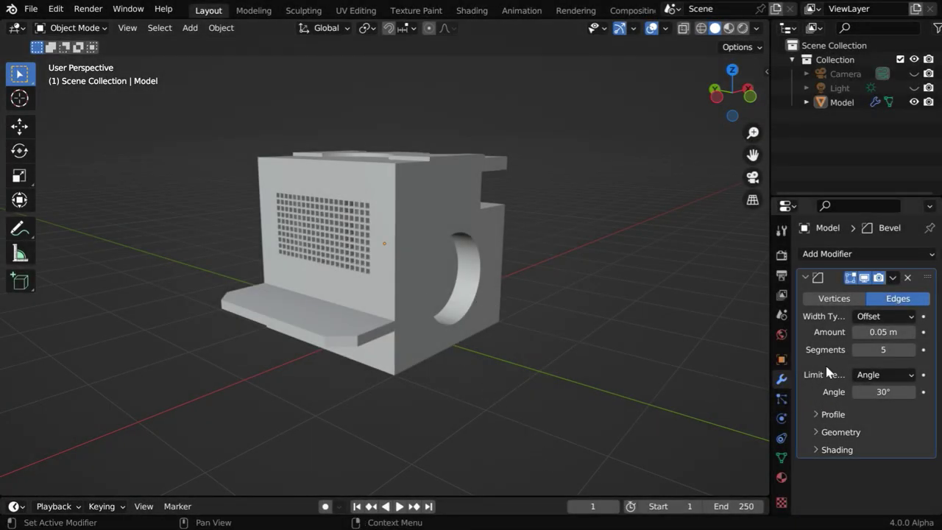
Expand the Bevel modifier's Geometry settings to reach the Clamp Overlap option.
{"action": "middle_click_drag", "start_coordinate": [515, 337], "coordinate": [346, 347]}
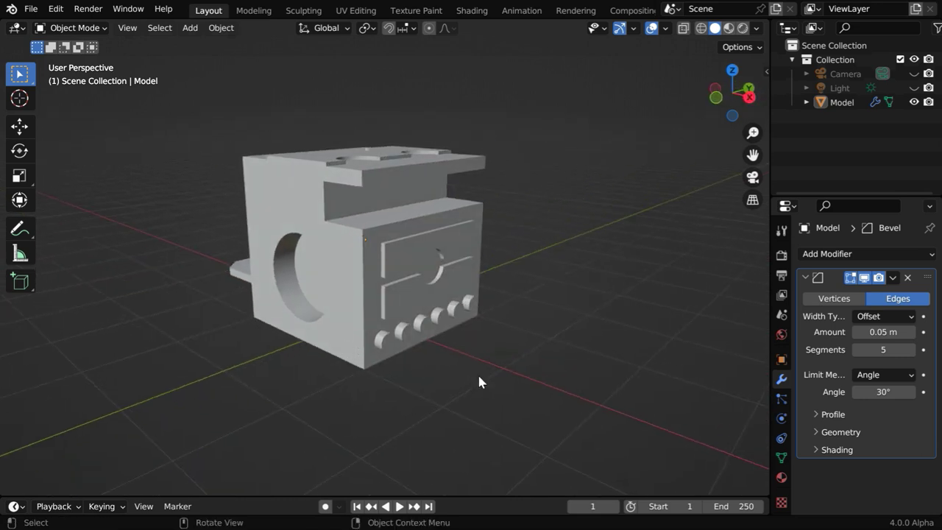
{"action": "left_click", "coordinate": [818, 432]}
{"action": "scroll", "coordinate": [900, 477], "scroll_direction": "down", "scroll_amount": 2}
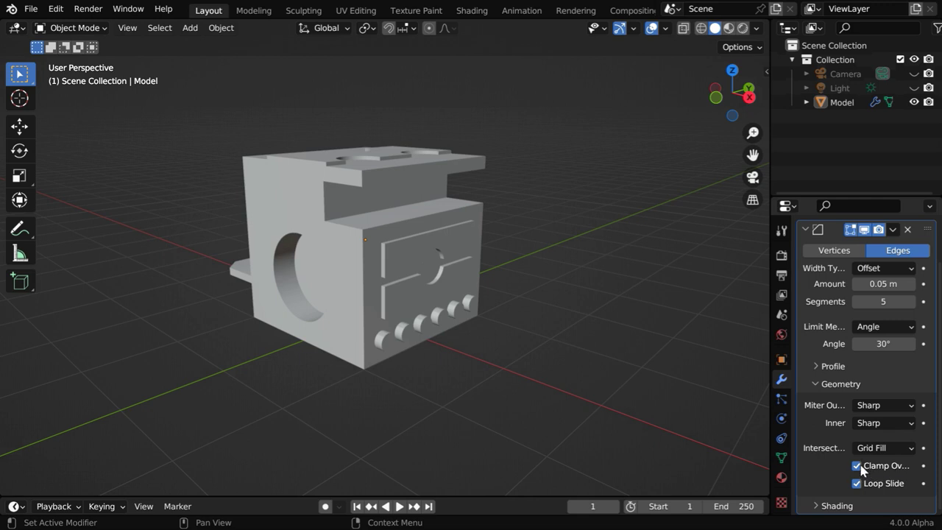
{"action": "left_click", "coordinate": [858, 466]}
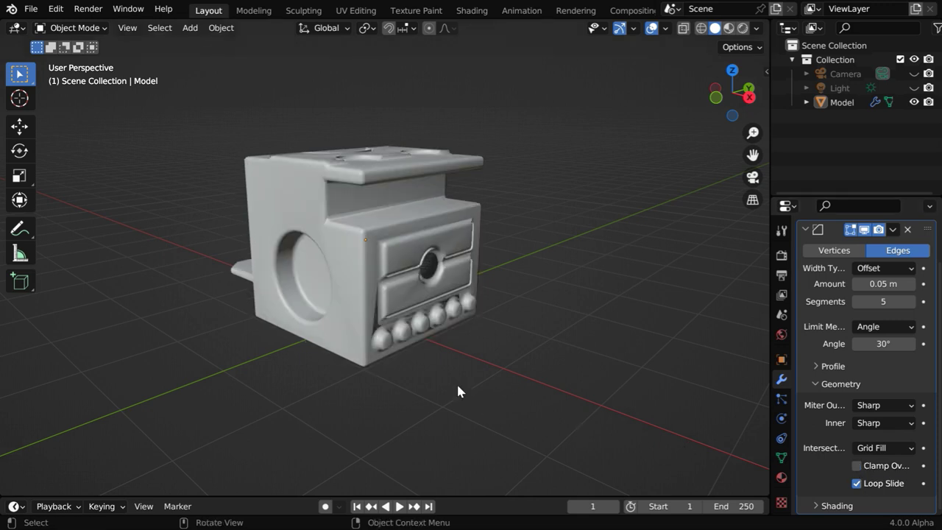
{"action": "middle_click_drag", "start_coordinate": [414, 359], "coordinate": [415, 313], "text": "ctrl"}
{"action": "middle_click_drag", "start_coordinate": [250, 360], "coordinate": [417, 358]}
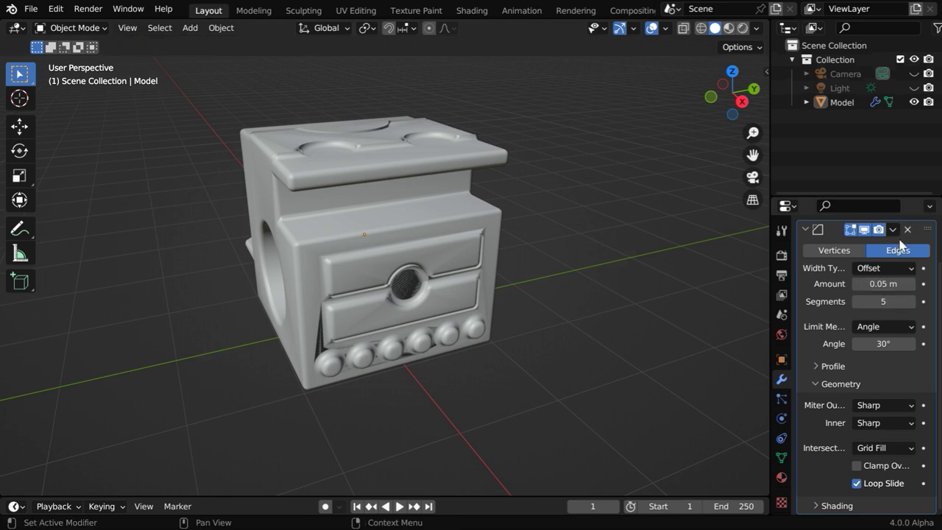
Delete the model's Bevel modifier, switch to Rendered shading, and make the timeline taller.
{"action": "left_click", "coordinate": [908, 229]}
{"action": "middle_click_drag", "start_coordinate": [513, 431], "coordinate": [554, 410]}
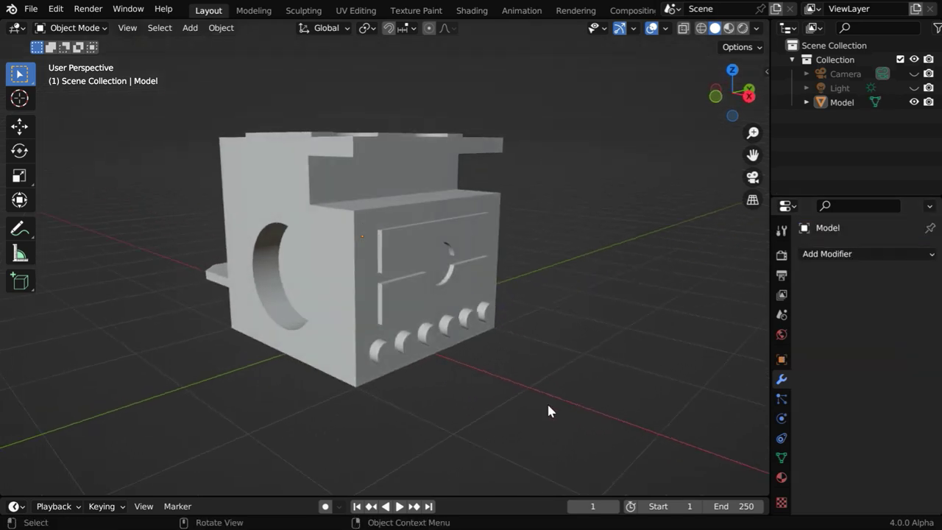
{"action": "left_click", "coordinate": [743, 28]}
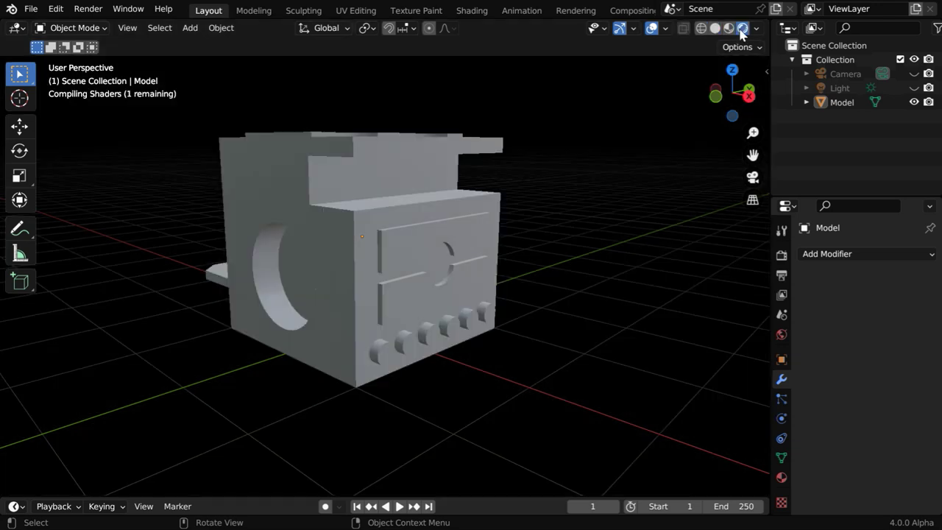
{"action": "left_click_drag", "start_coordinate": [498, 496], "coordinate": [496, 274]}
Turn the timeline into a Shader Editor showing the Principled BSDF's lower inputs.
{"action": "left_click", "coordinate": [16, 282]}
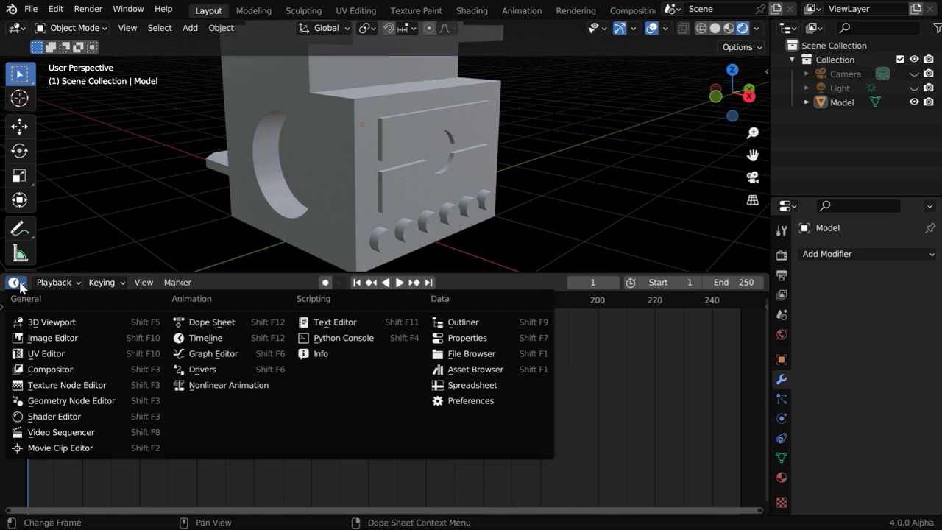
{"action": "left_click", "coordinate": [50, 418]}
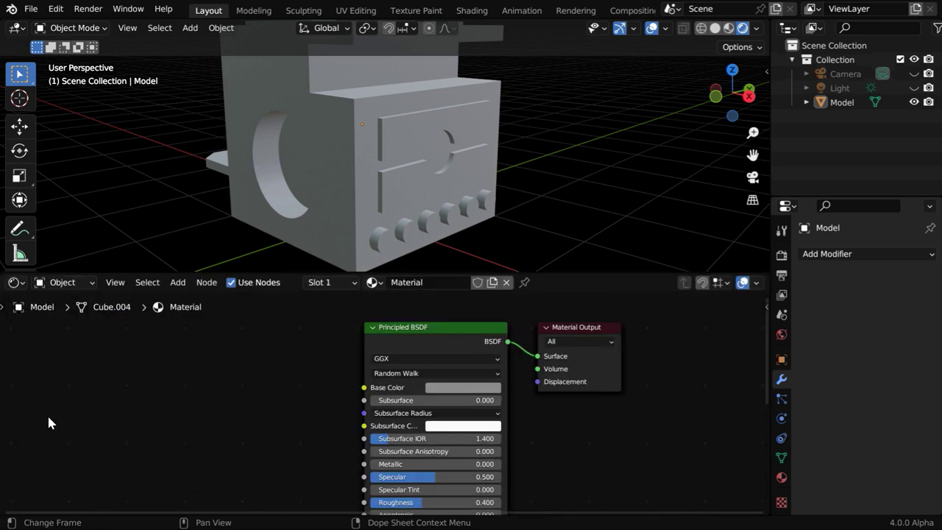
{"action": "scroll", "coordinate": [441, 460], "scroll_direction": "up", "scroll_amount": 2}
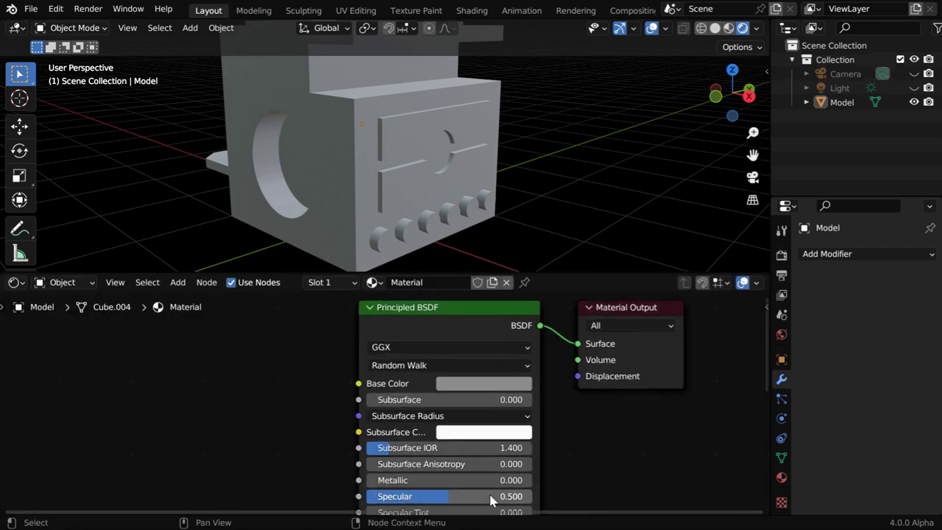
{"action": "middle_click_drag", "start_coordinate": [490, 498], "coordinate": [689, 425]}
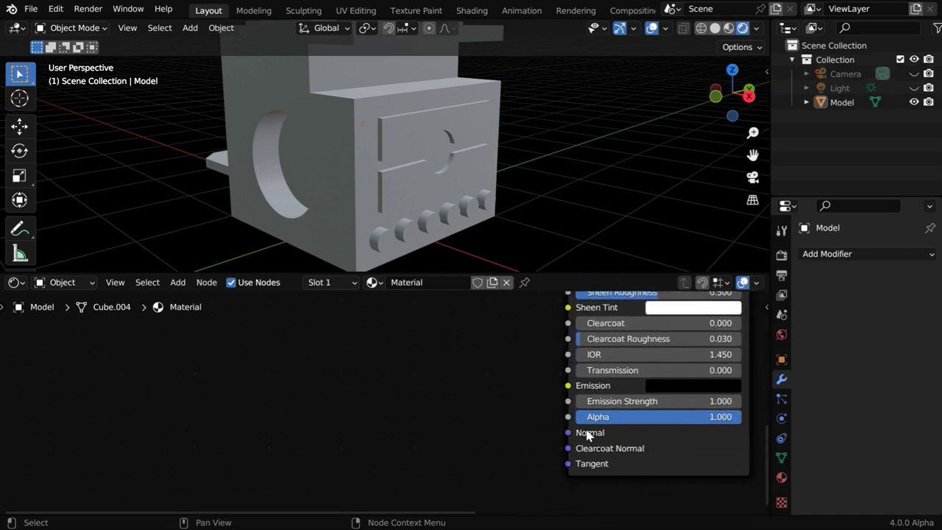
Add a Bevel node feeding the Principled BSDF's Normal input and check the softened edges.
{"action": "left_click_drag", "start_coordinate": [569, 433], "coordinate": [426, 420]}
{"action": "type", "text": "bevel"}
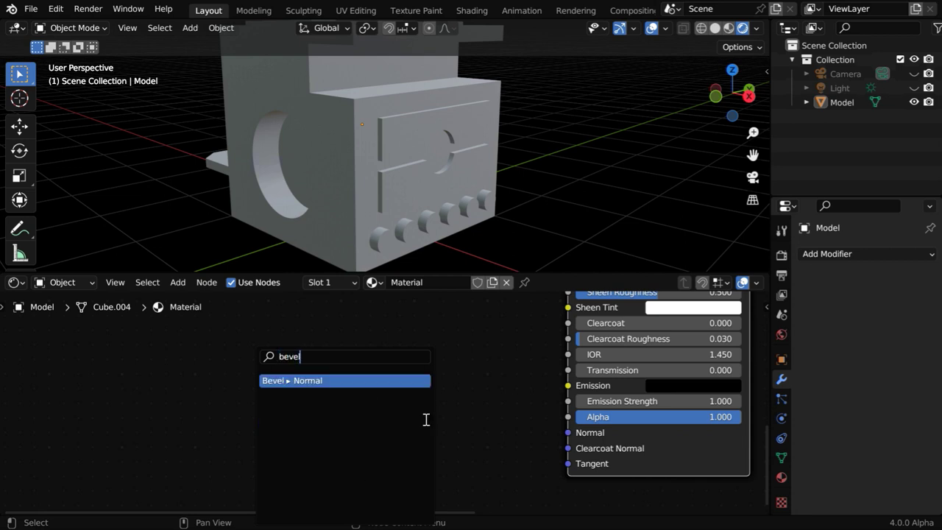
{"action": "key", "text": "Return"}
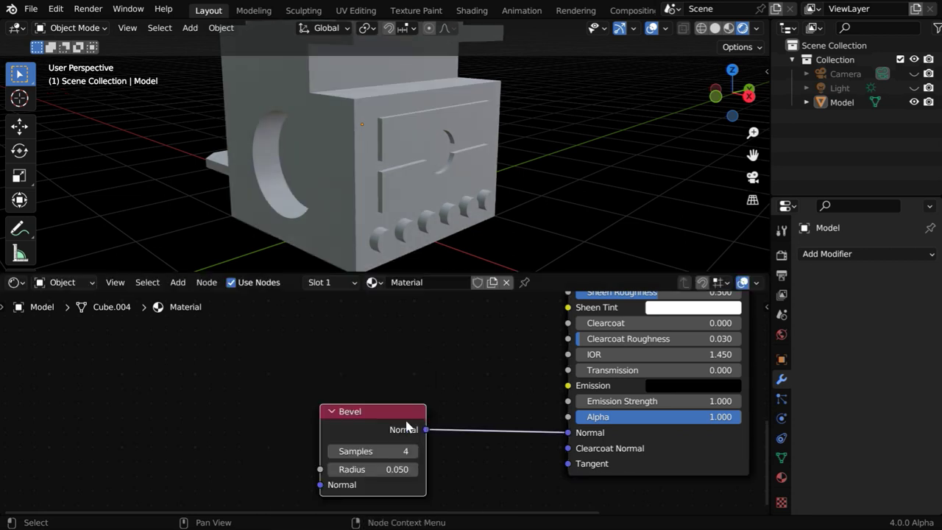
{"action": "left_click", "coordinate": [421, 381]}
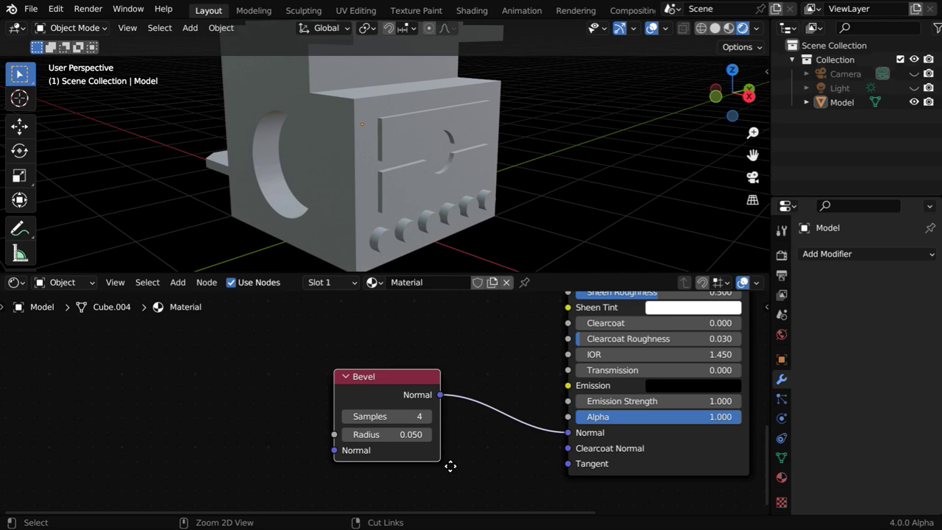
{"action": "scroll", "coordinate": [450, 466], "scroll_direction": "up", "scroll_amount": 2}
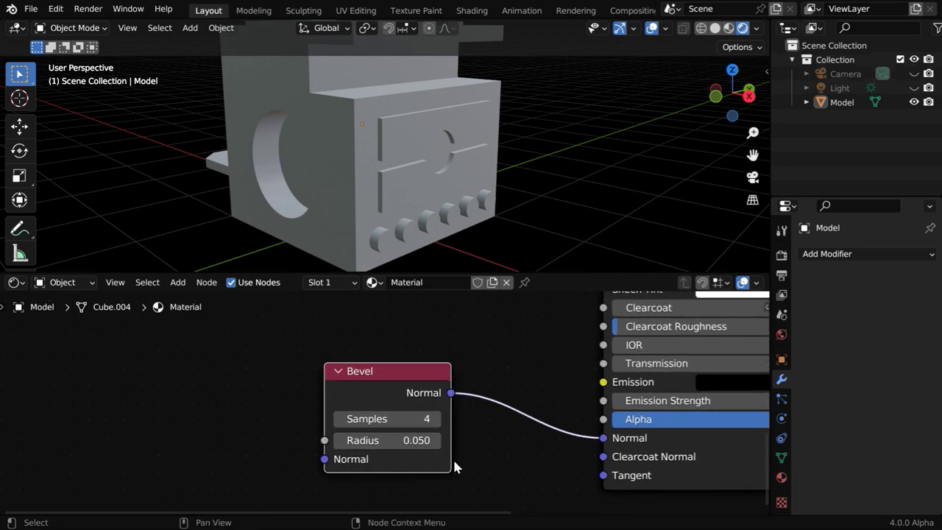
{"action": "left_click_drag", "start_coordinate": [521, 273], "coordinate": [516, 391]}
{"action": "middle_click_drag", "start_coordinate": [351, 329], "coordinate": [400, 242]}
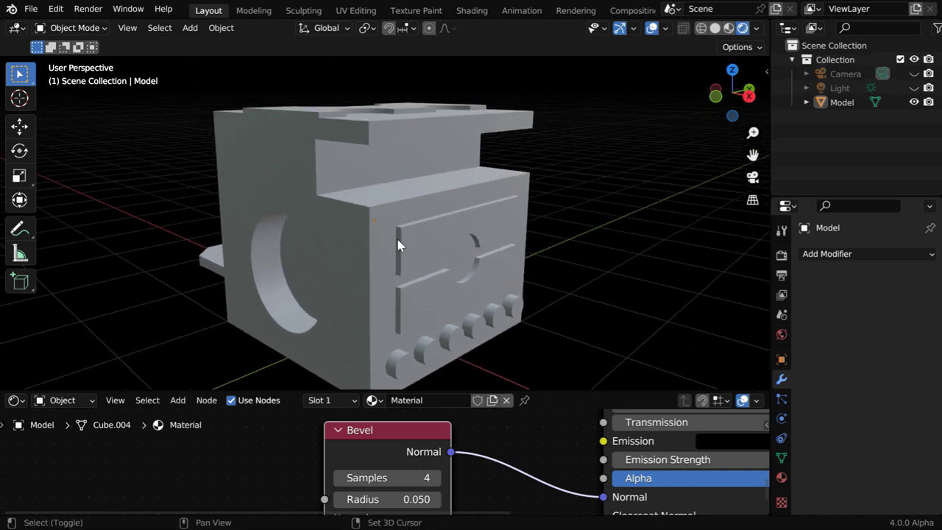
Set the render engine to Cycles and view the Bevel node's rounded edges on the grille.
{"action": "left_click", "coordinate": [782, 254]}
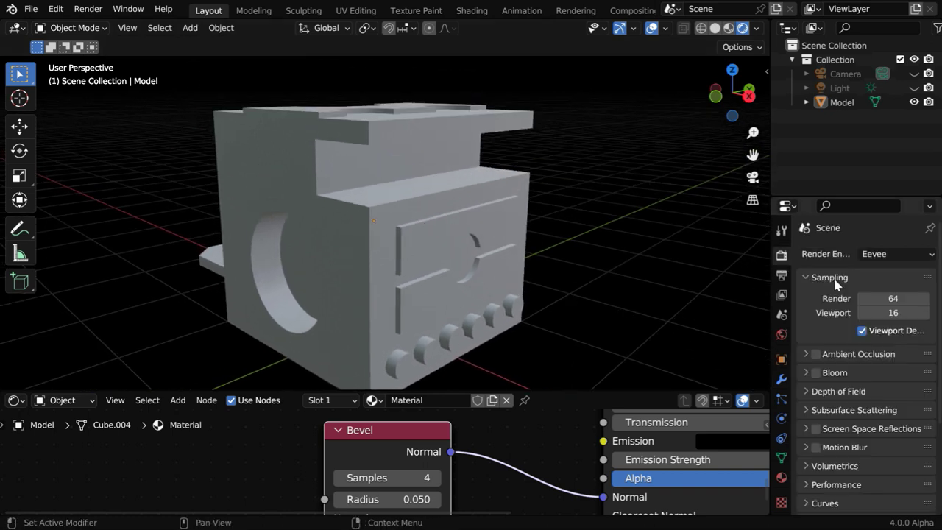
{"action": "left_click", "coordinate": [884, 253]}
{"action": "left_click", "coordinate": [888, 301]}
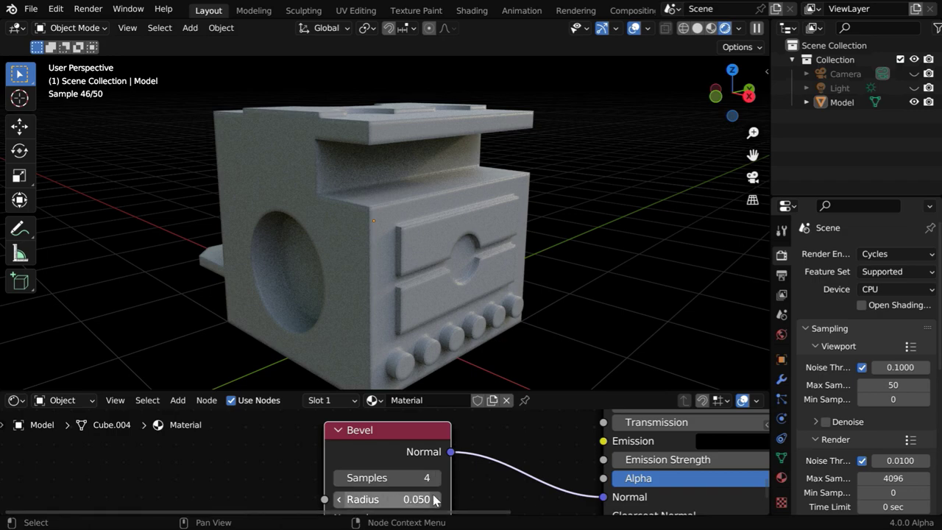
{"action": "middle_click_drag", "start_coordinate": [448, 497], "coordinate": [448, 477]}
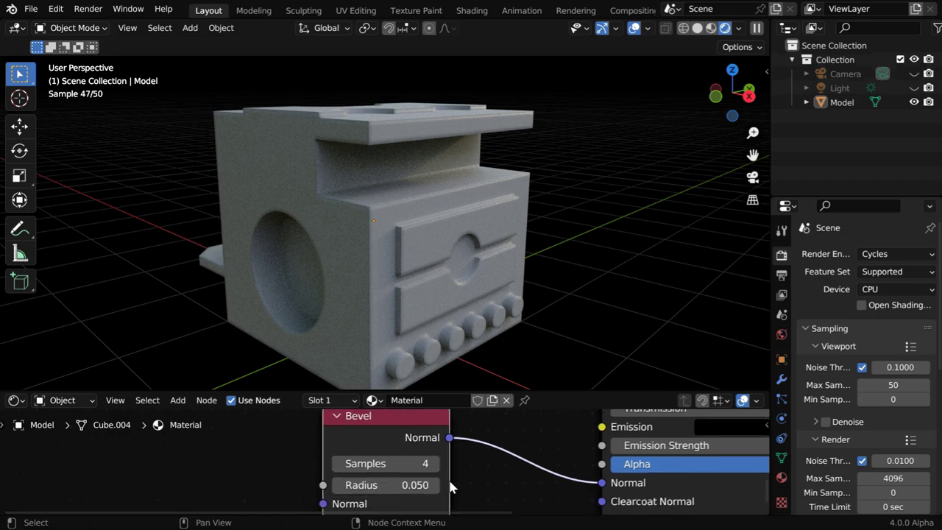
{"action": "left_click_drag", "start_coordinate": [551, 391], "coordinate": [555, 525]}
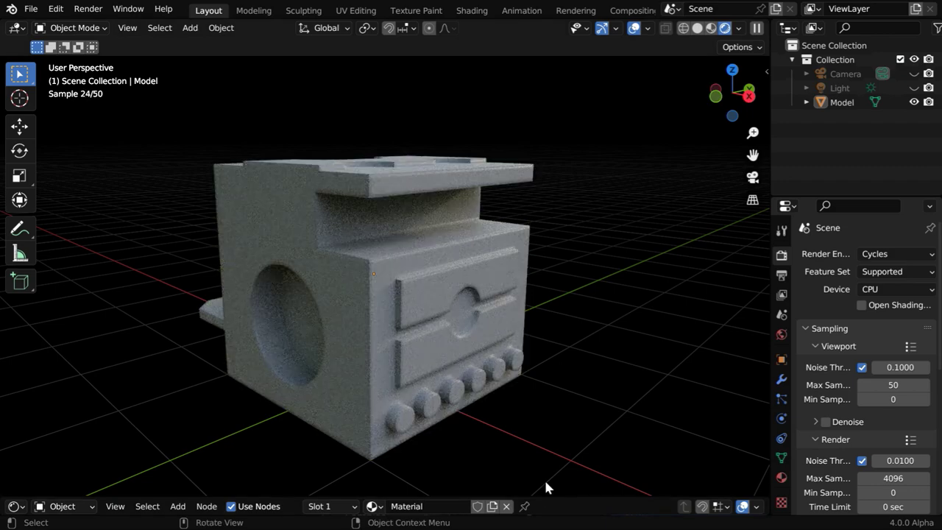
{"action": "middle_click_drag", "start_coordinate": [418, 437], "coordinate": [587, 426]}
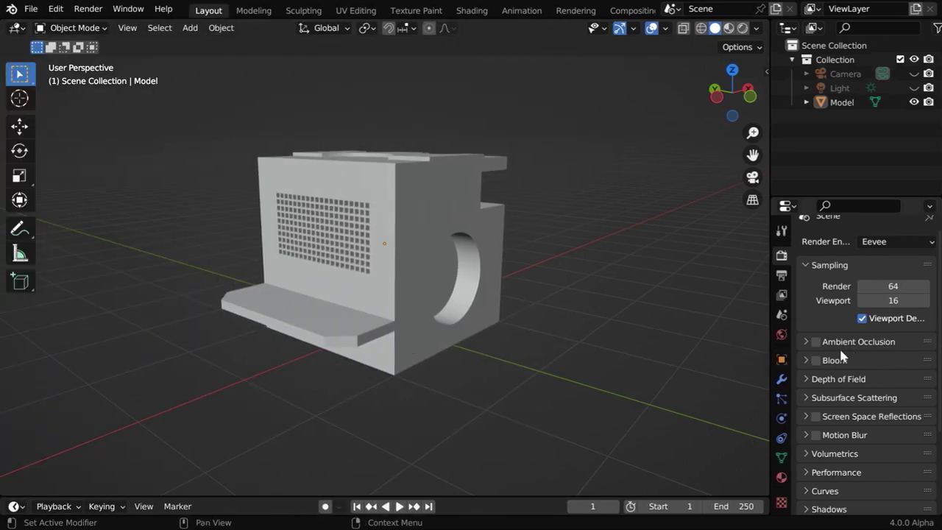
Enable Eevee's Ambient Occlusion, switch to Rendered shading, and enlarge the timeline area.
{"action": "left_click", "coordinate": [815, 341]}
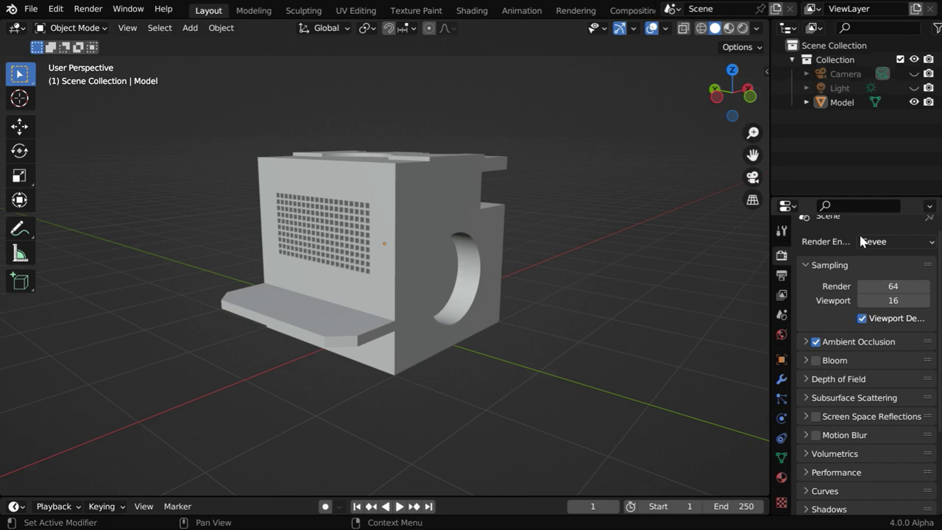
{"action": "left_click", "coordinate": [743, 29]}
{"action": "middle_click_drag", "start_coordinate": [491, 282], "coordinate": [313, 294]}
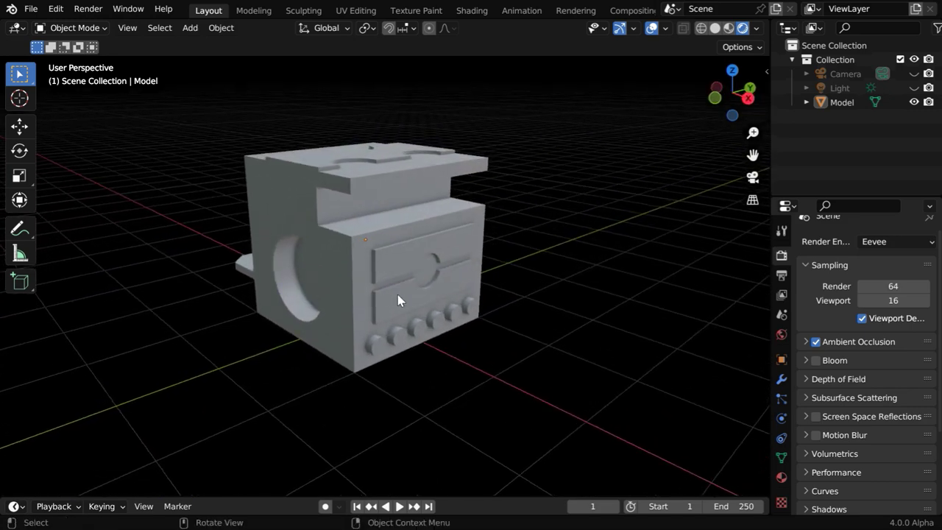
{"action": "middle_click_drag", "start_coordinate": [400, 299], "coordinate": [416, 300]}
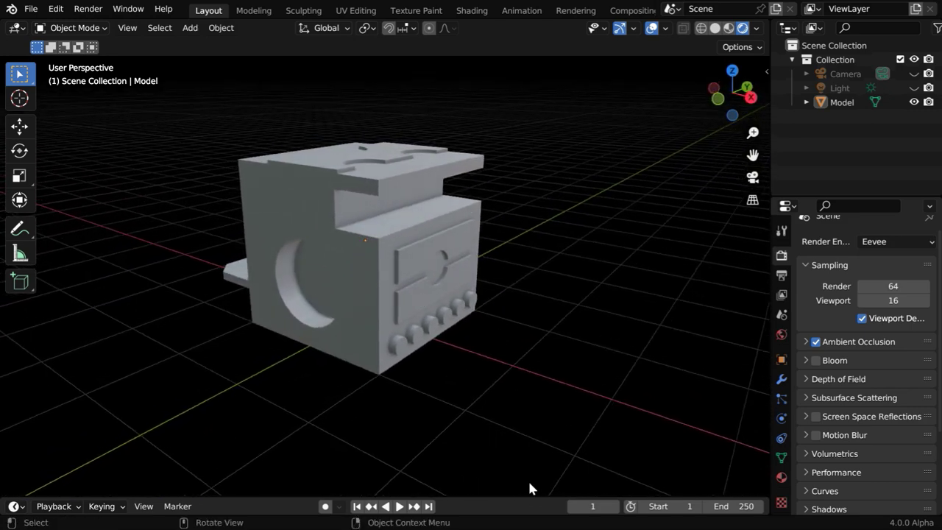
{"action": "left_click_drag", "start_coordinate": [530, 496], "coordinate": [512, 283]}
Switch the timeline to the Shader Editor and frame the Principled BSDF's lower inputs.
{"action": "middle_click_drag", "start_coordinate": [428, 174], "coordinate": [432, 198]}
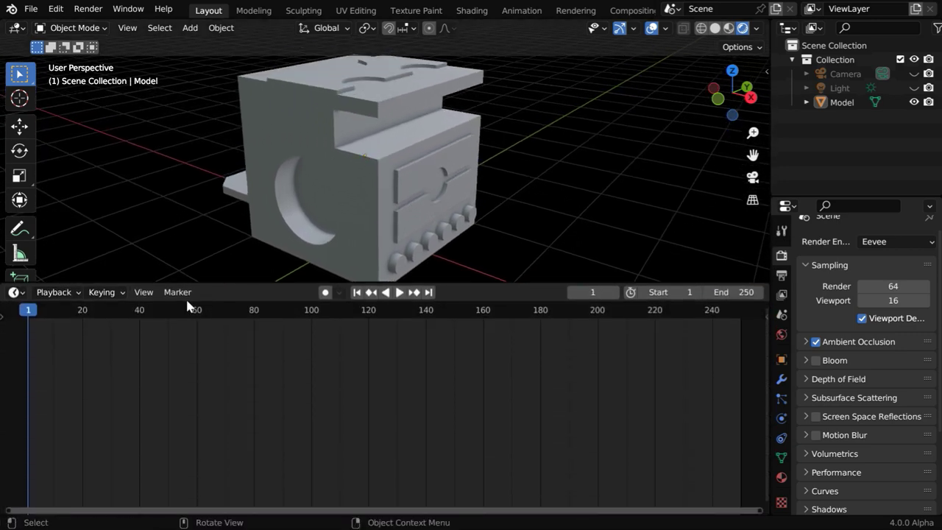
{"action": "left_click", "coordinate": [15, 292]}
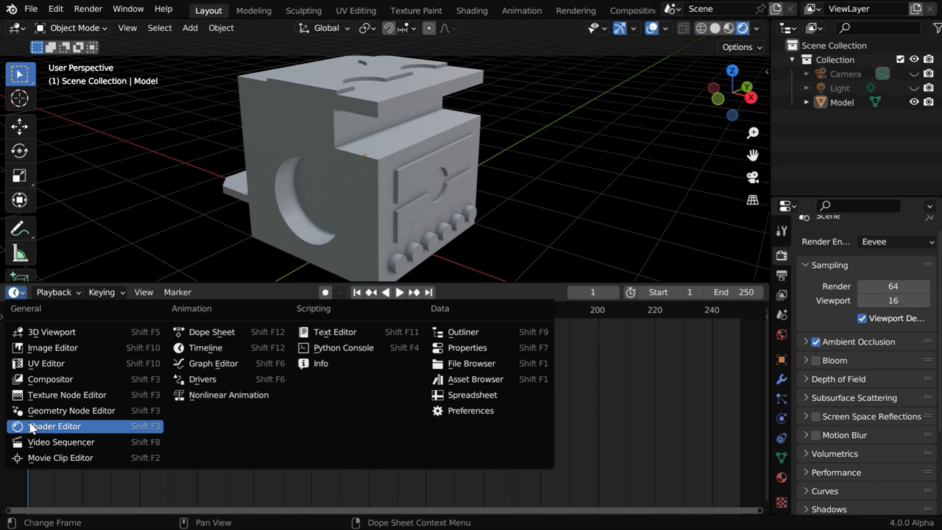
{"action": "left_click", "coordinate": [18, 426]}
{"action": "scroll", "coordinate": [428, 362], "scroll_direction": "up", "scroll_amount": 2}
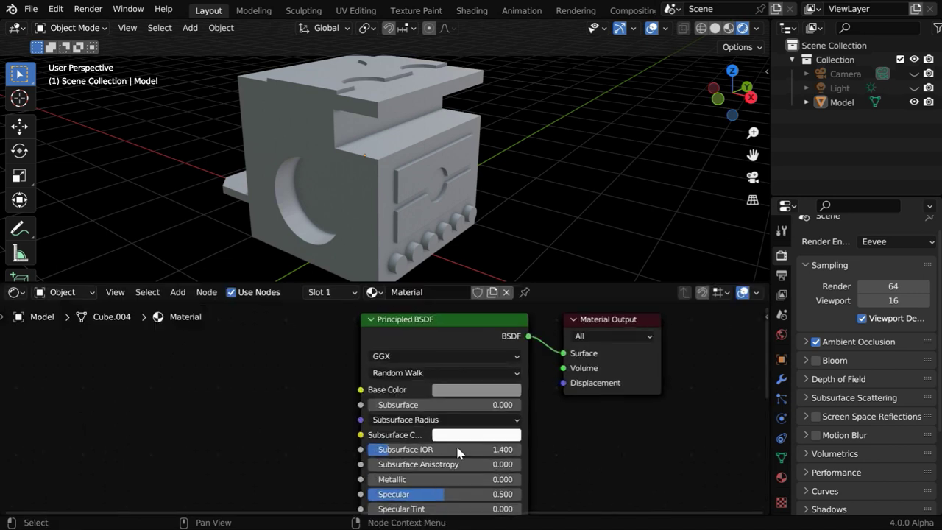
{"action": "middle_click_drag", "start_coordinate": [534, 492], "coordinate": [677, 474]}
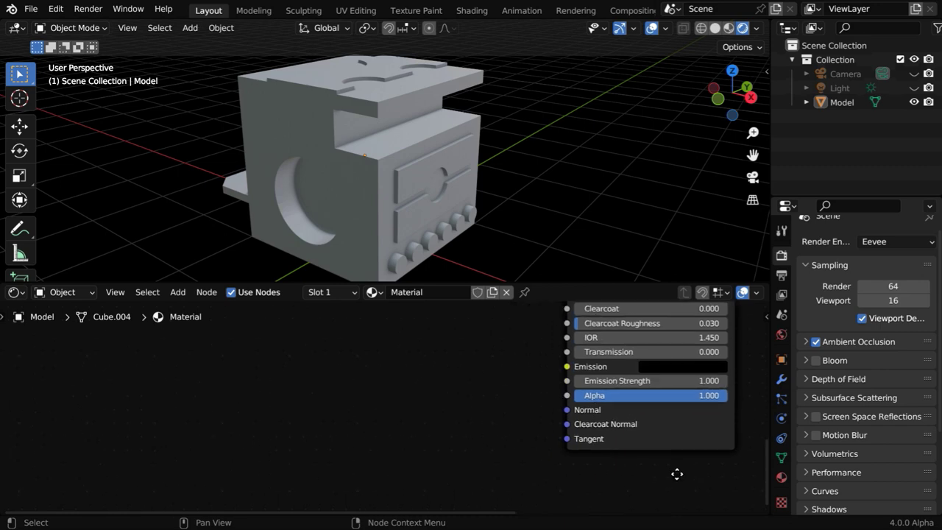
Add a Normal Map node and connect it to the Principled BSDF's Normal input.
{"action": "left_click", "coordinate": [180, 294]}
{"action": "mouse_move", "coordinate": [208, 405]}
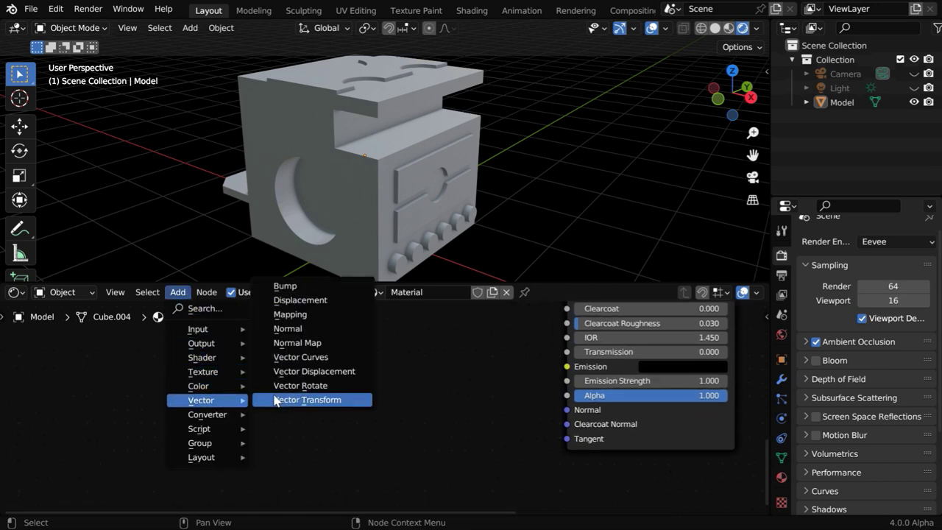
{"action": "left_click", "coordinate": [309, 349]}
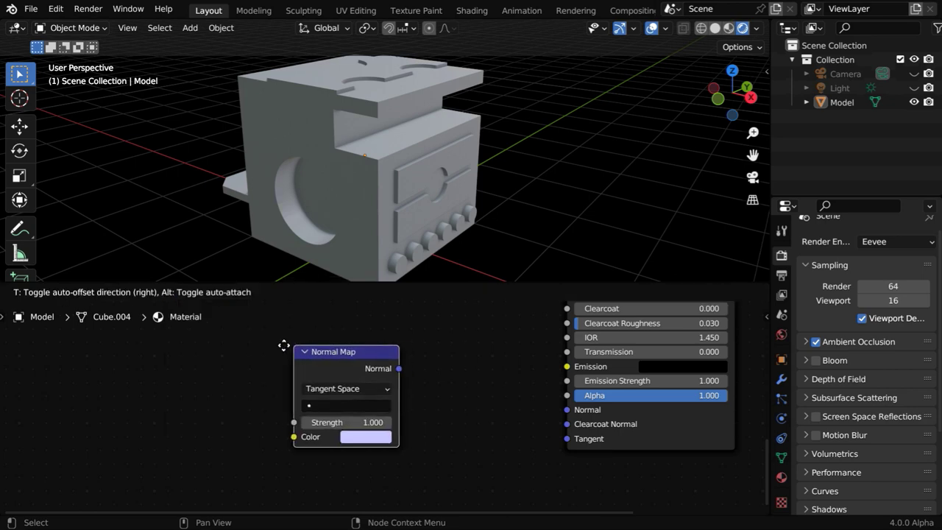
{"action": "left_click", "coordinate": [212, 348]}
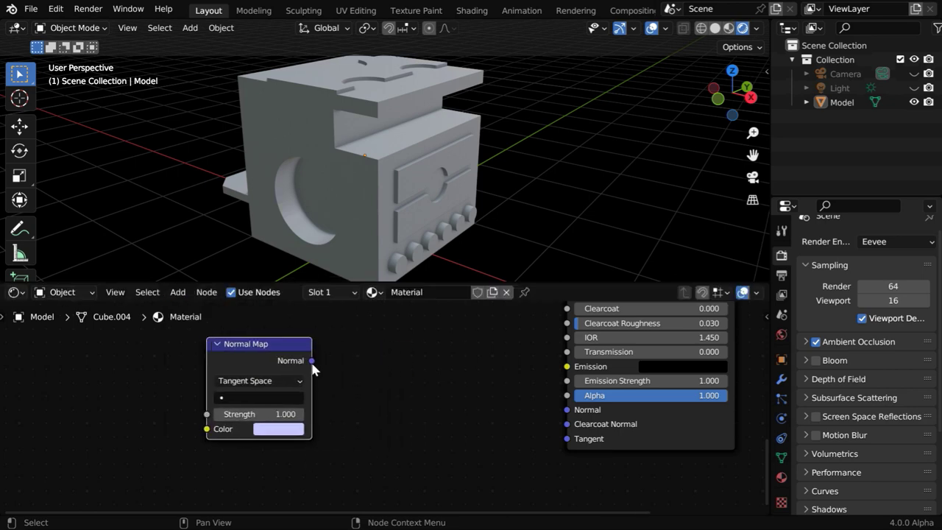
{"action": "left_click_drag", "start_coordinate": [312, 360], "coordinate": [568, 410]}
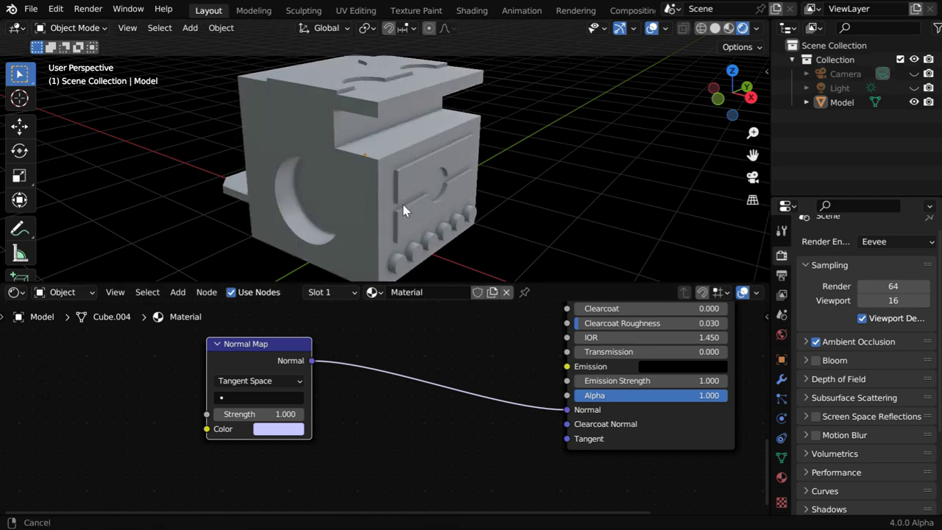
{"action": "scroll", "coordinate": [404, 204], "scroll_direction": "up", "scroll_amount": 1}
{"action": "middle_click_drag", "start_coordinate": [404, 201], "coordinate": [404, 204]}
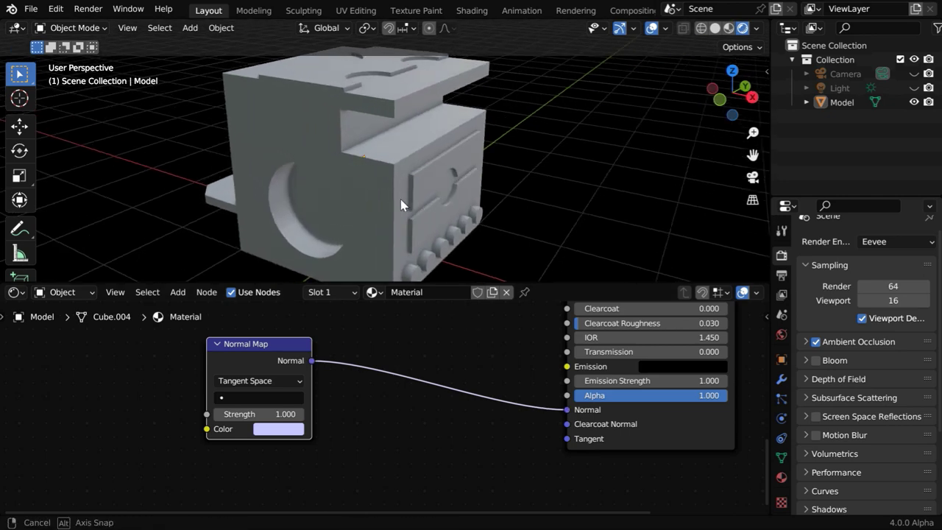
Set the Normal Map node's space to Object Space.
{"action": "left_click", "coordinate": [272, 379]}
{"action": "left_click", "coordinate": [267, 410]}
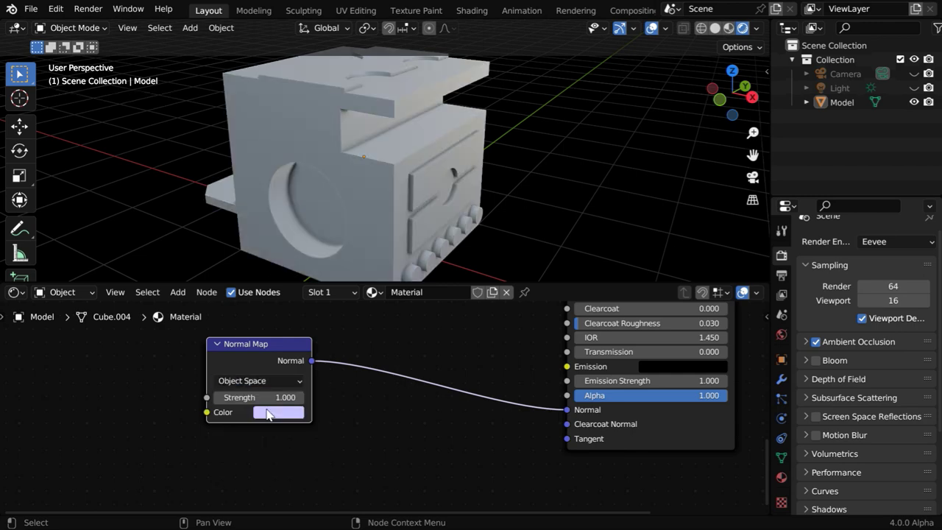
{"action": "mouse_move", "coordinate": [385, 189]}
{"action": "middle_mouse_down"}
{"action": "mouse_move", "coordinate": [461, 178]}
{"action": "mouse_move", "coordinate": [390, 188]}
{"action": "middle_mouse_up"}
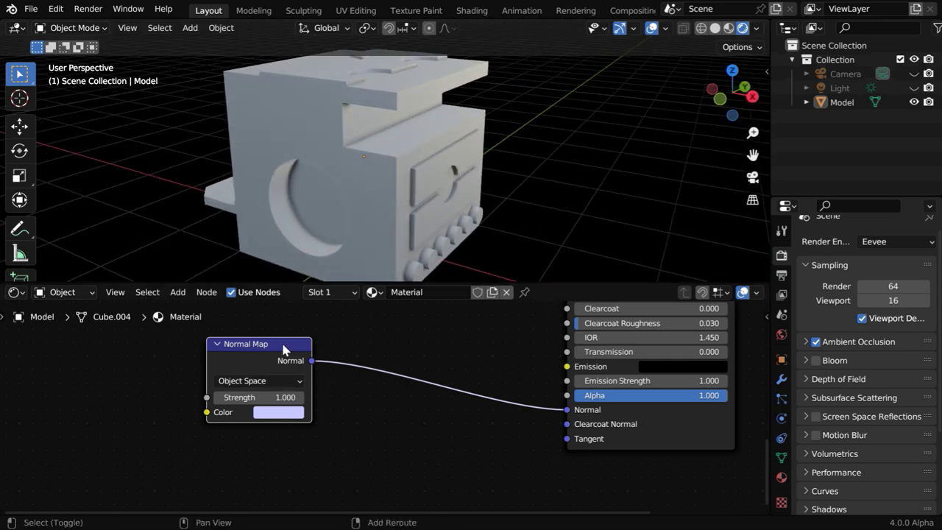
Duplicate the Normal Map node below the original and set the copy to Tangent Space.
{"action": "key", "text": "shift+d"}
{"action": "left_click", "coordinate": [280, 440]}
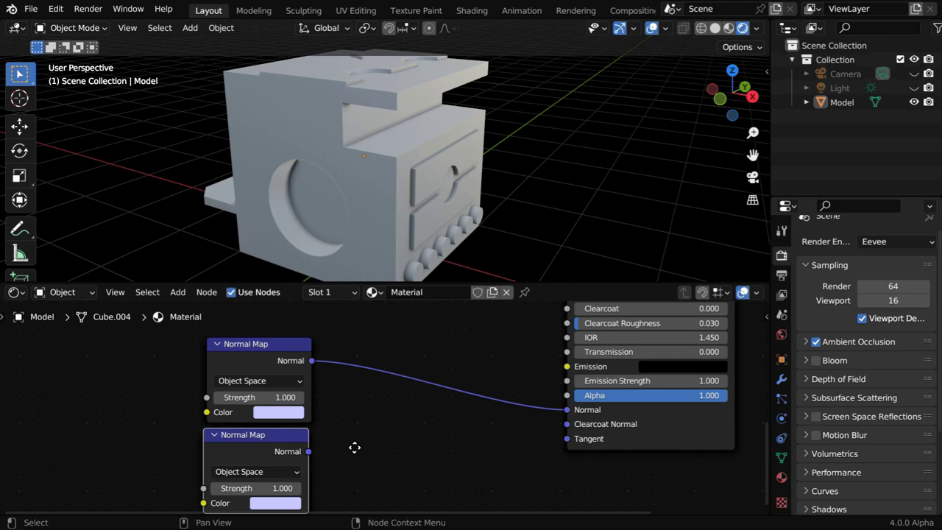
{"action": "middle_click_drag", "start_coordinate": [353, 446], "coordinate": [359, 427]}
{"action": "left_click", "coordinate": [271, 452]}
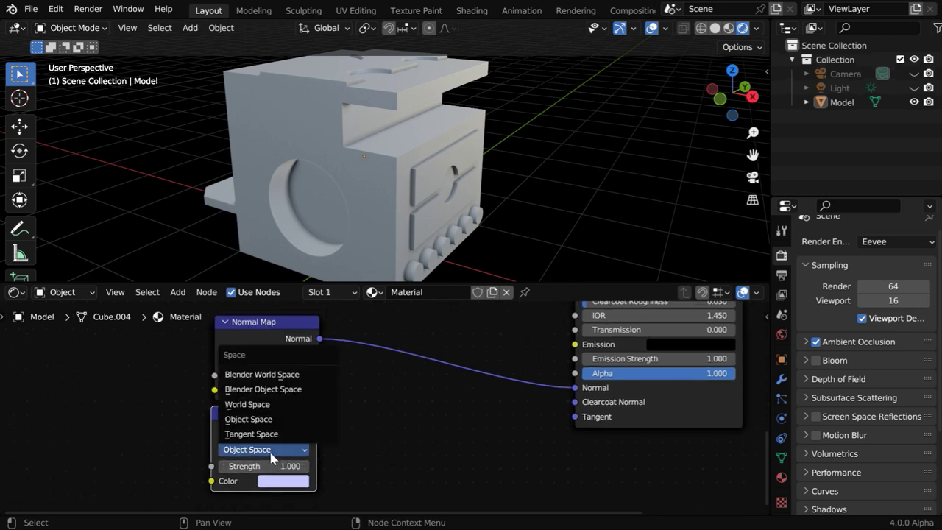
{"action": "left_click", "coordinate": [262, 434]}
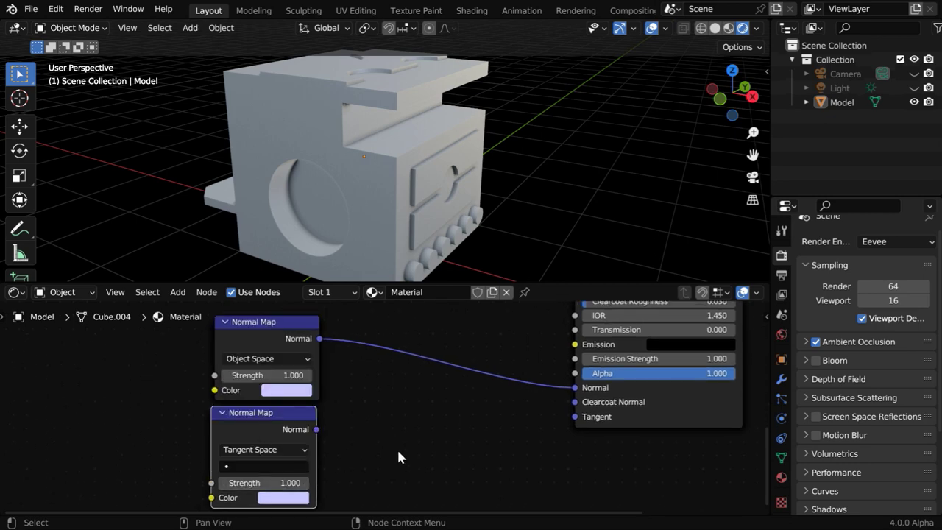
Add a Mix Color node combining both normal maps, its Result driving the shader's Normal.
{"action": "left_click_drag", "start_coordinate": [319, 338], "coordinate": [385, 352]}
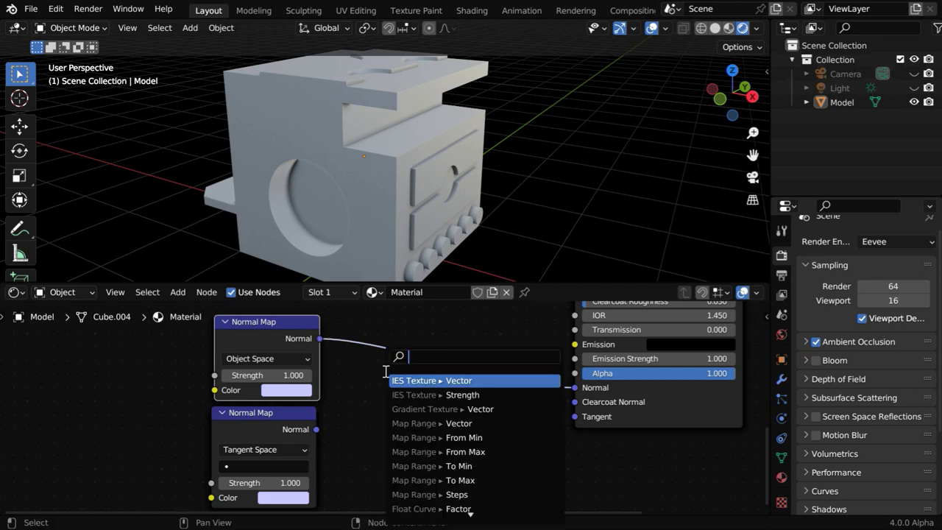
{"action": "type", "text": "mix co"}
{"action": "key", "text": "Return"}
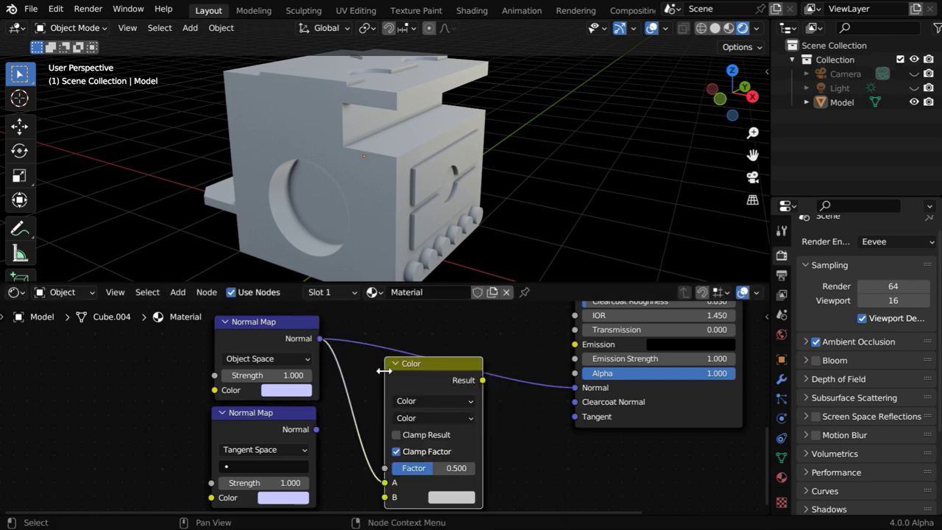
{"action": "left_click", "coordinate": [421, 337]}
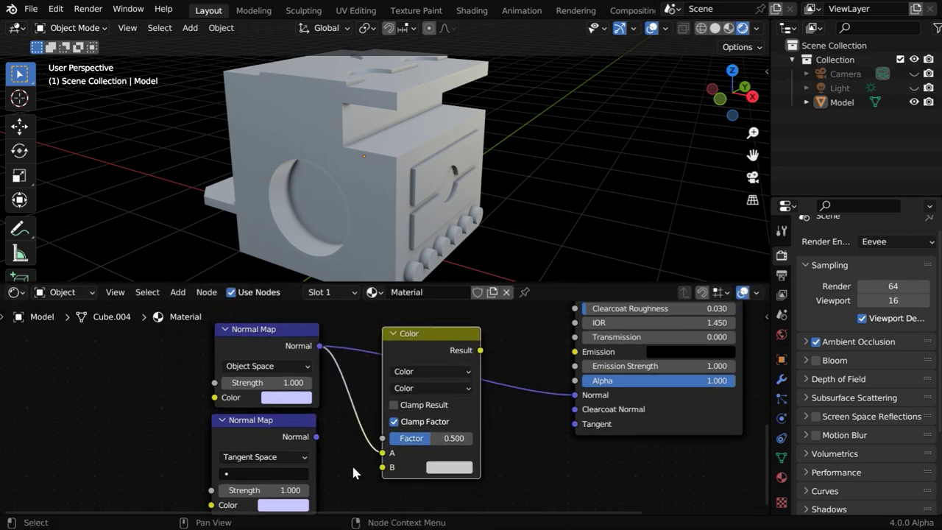
{"action": "left_click_drag", "start_coordinate": [316, 437], "coordinate": [384, 471]}
{"action": "left_click_drag", "start_coordinate": [484, 349], "coordinate": [575, 395]}
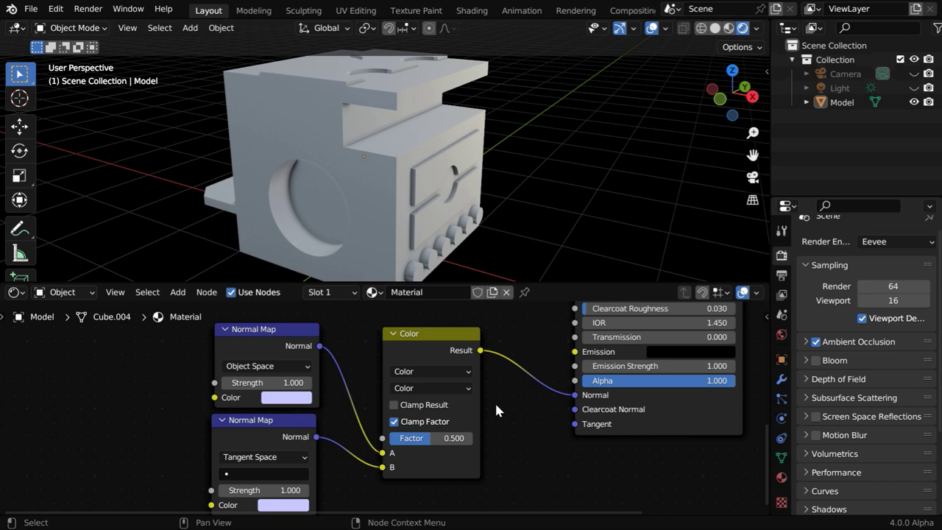
{"action": "scroll", "coordinate": [444, 186], "scroll_direction": "up", "scroll_amount": 5}
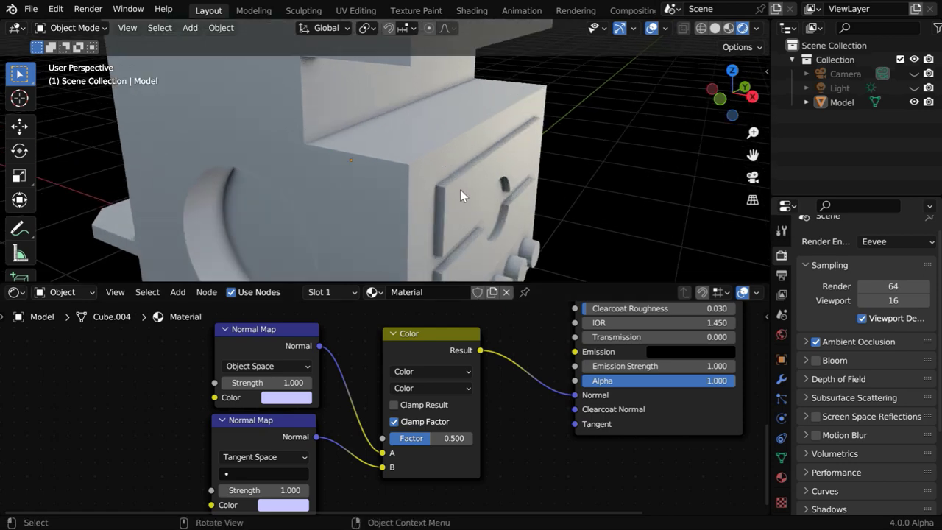
{"action": "mouse_move", "coordinate": [460, 189]}
{"action": "middle_mouse_down"}
{"action": "mouse_move", "coordinate": [466, 174]}
{"action": "mouse_move", "coordinate": [467, 188]}
{"action": "middle_mouse_up"}
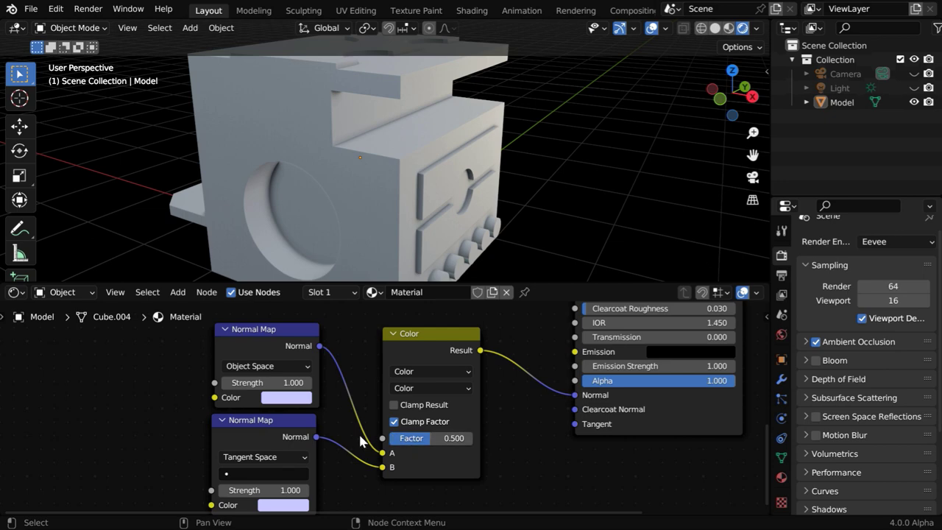
{"action": "middle_click_drag", "start_coordinate": [361, 442], "coordinate": [600, 410]}
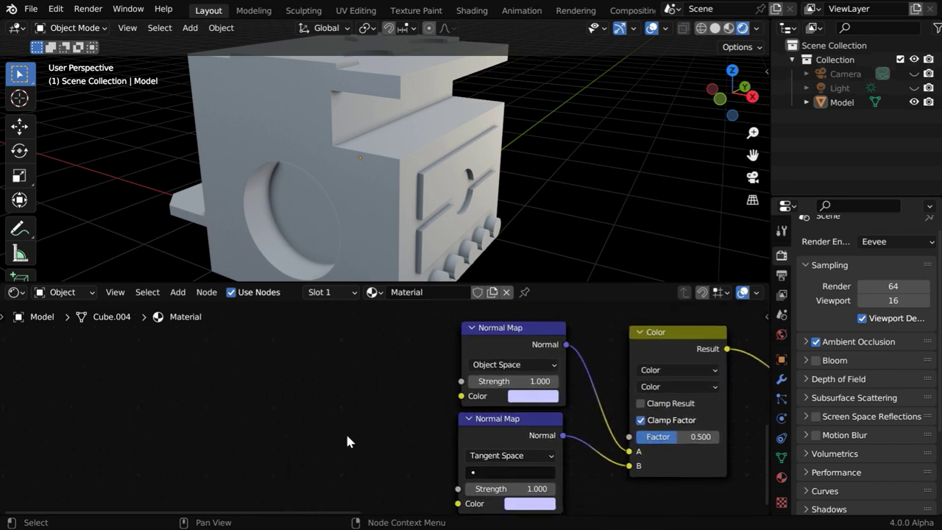
Add an Ambient Occlusion node at the left and set its Distance to 0.02.
{"action": "left_click", "coordinate": [178, 293]}
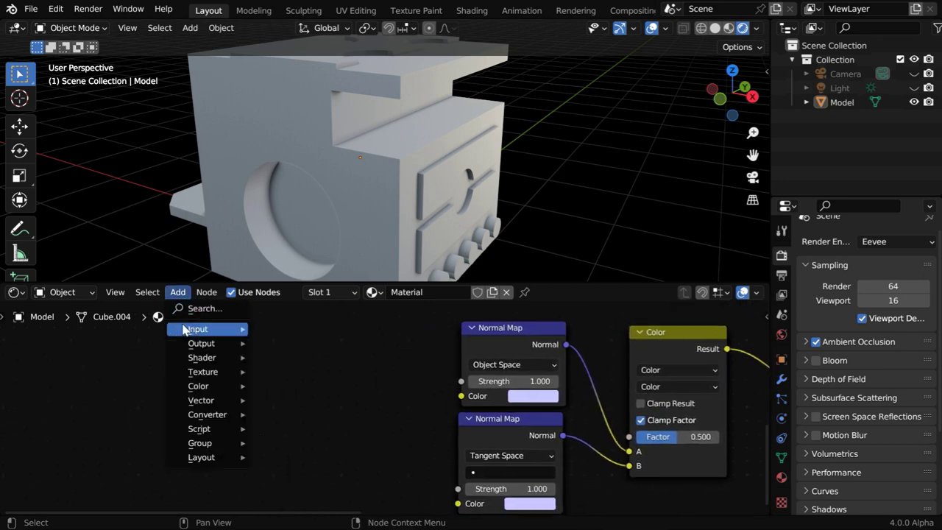
{"action": "mouse_move", "coordinate": [194, 329]}
{"action": "left_click", "coordinate": [319, 58]}
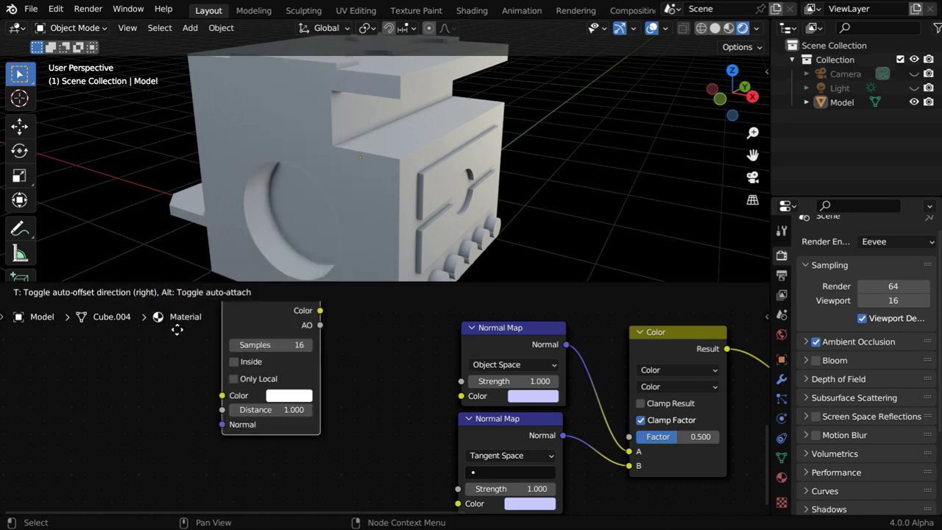
{"action": "left_click", "coordinate": [57, 352]}
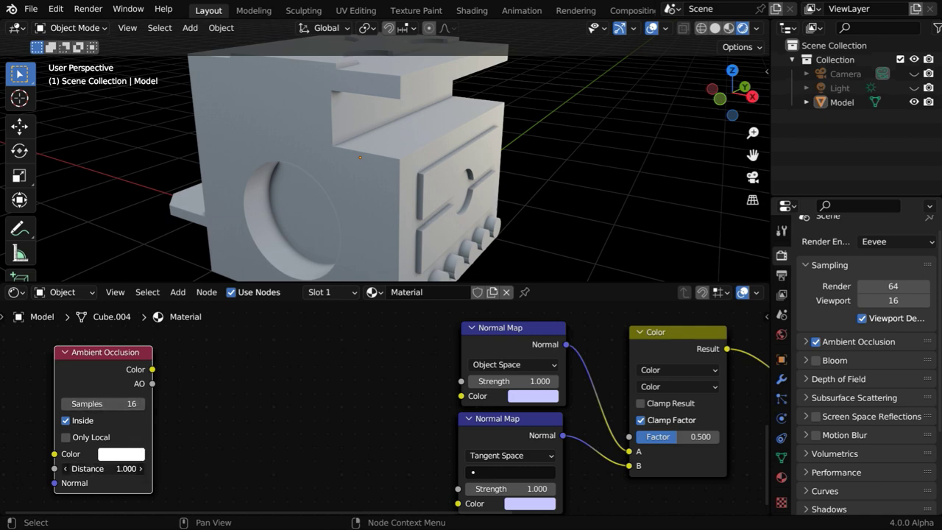
{"action": "left_click", "coordinate": [148, 471]}
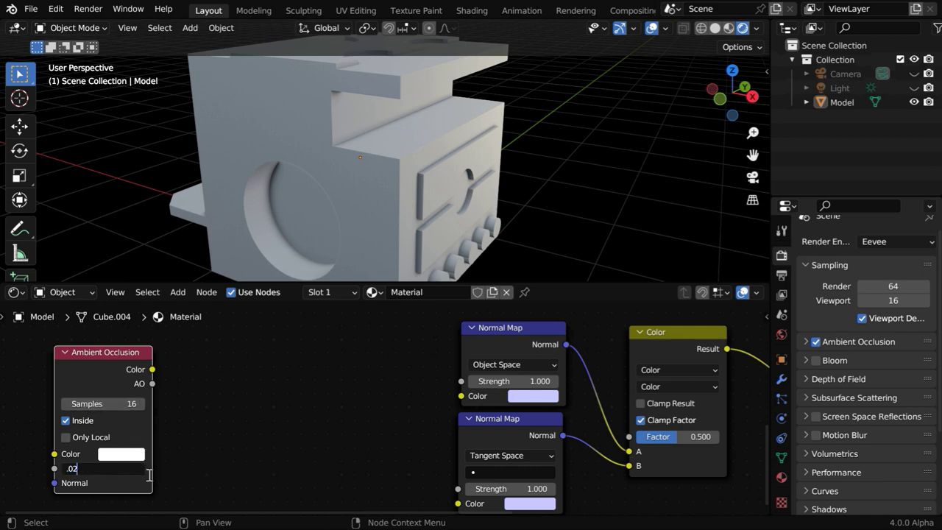
{"action": "type", "text": ".02"}
{"action": "key", "text": "Return"}
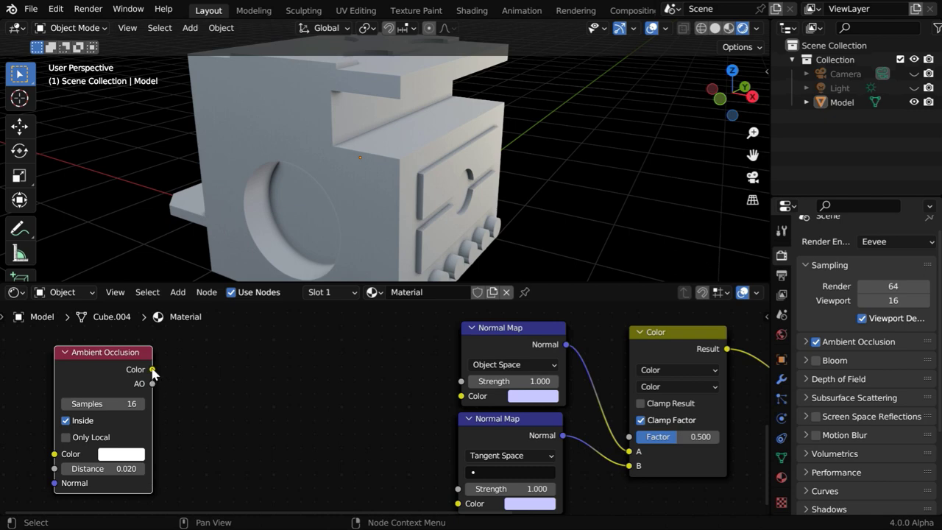
Add a Color Ramp from the Ambient Occlusion Color and wire it into the Mix node's Factor.
{"action": "left_click_drag", "start_coordinate": [152, 369], "coordinate": [210, 384]}
{"action": "type", "text": "colo"}
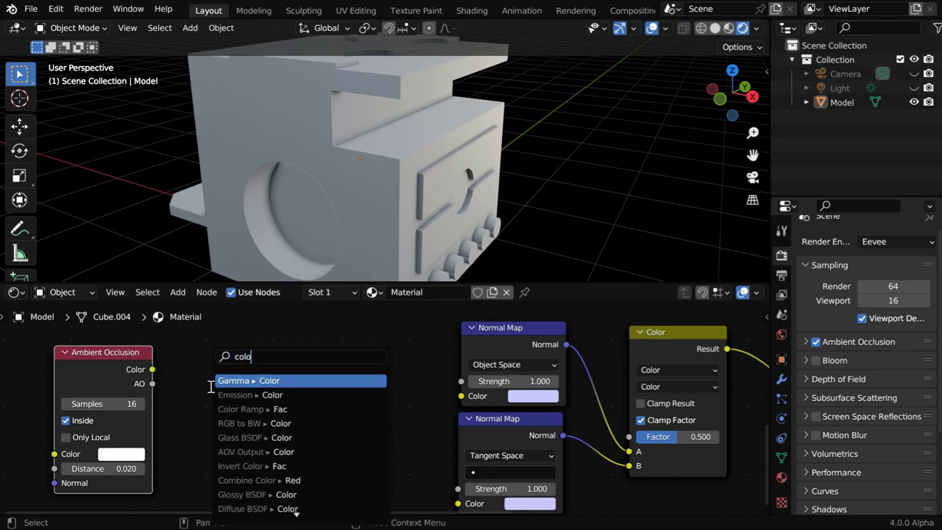
{"action": "type", "text": "r ramp"}
{"action": "key", "text": "Return"}
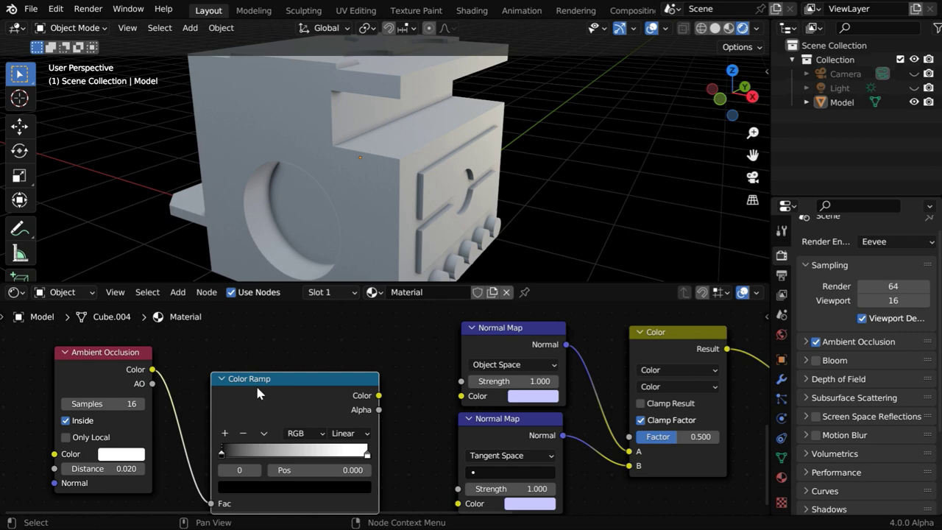
{"action": "left_click", "coordinate": [251, 363]}
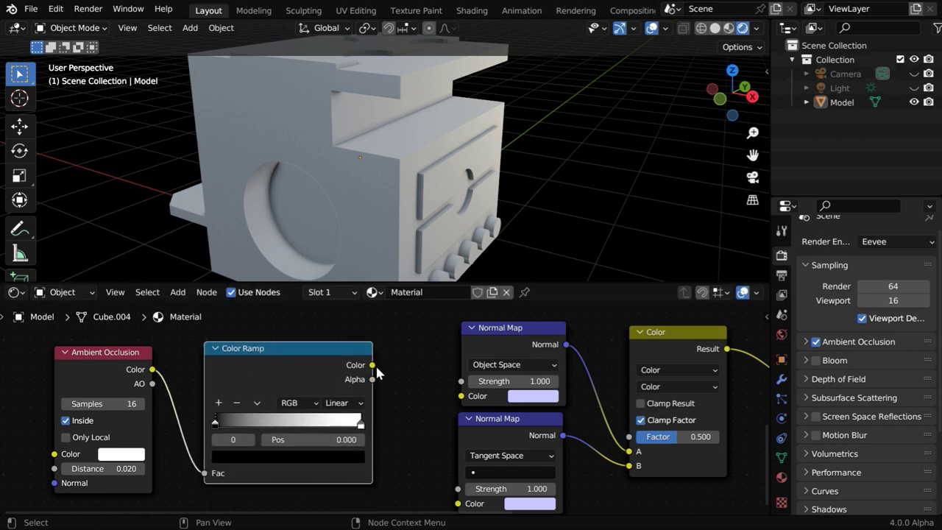
{"action": "left_click_drag", "start_coordinate": [373, 364], "coordinate": [629, 438]}
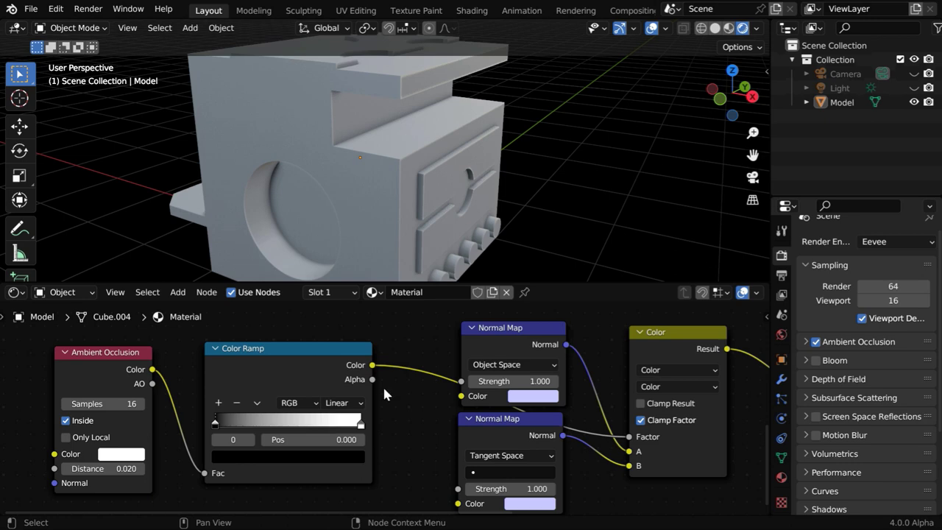
{"action": "scroll", "coordinate": [418, 214], "scroll_direction": "up", "scroll_amount": 3}
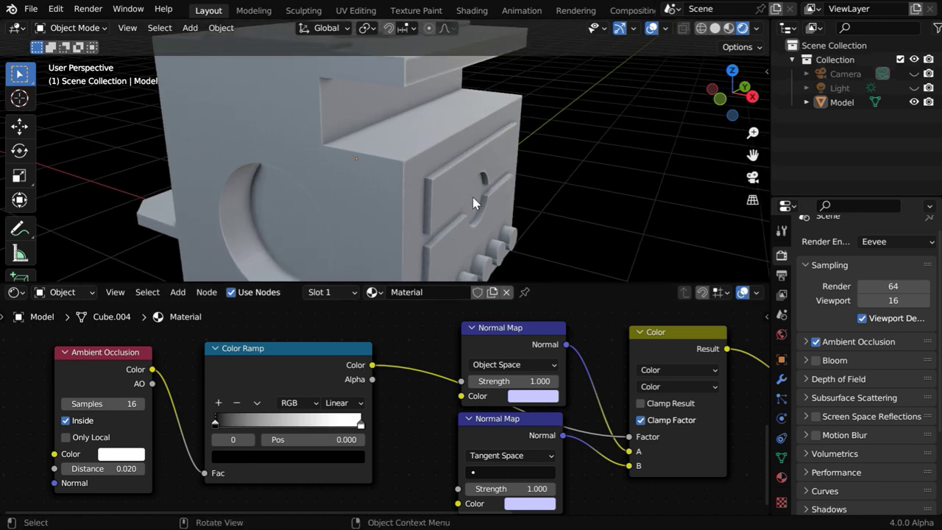
{"action": "middle_click_drag", "start_coordinate": [473, 197], "coordinate": [397, 181]}
{"action": "scroll", "coordinate": [374, 104], "scroll_direction": "down", "scroll_amount": 3}
{"action": "scroll", "coordinate": [392, 183], "scroll_direction": "up", "scroll_amount": 3}
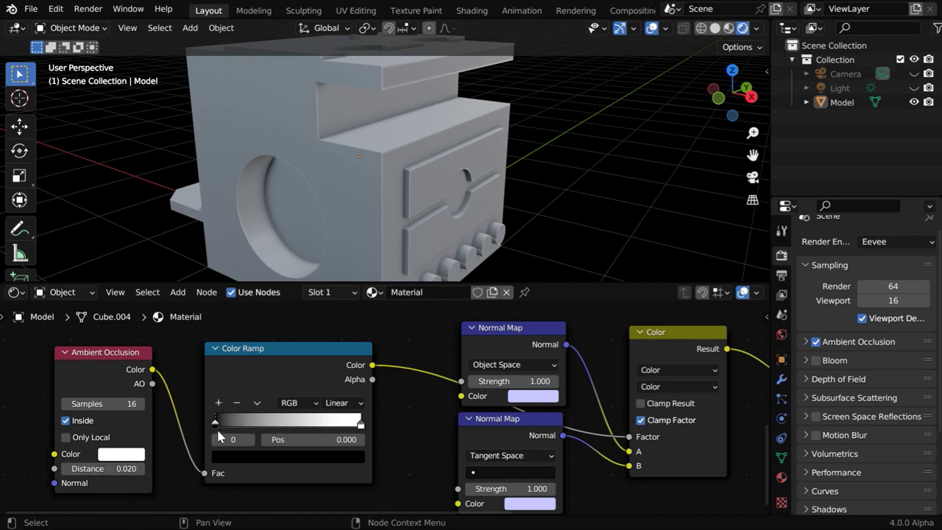
Move the Color Ramp's black stop toward the middle and its white stop to 0.782.
{"action": "left_click_drag", "start_coordinate": [216, 427], "coordinate": [291, 426]}
{"action": "left_click_drag", "start_coordinate": [360, 426], "coordinate": [334, 425]}
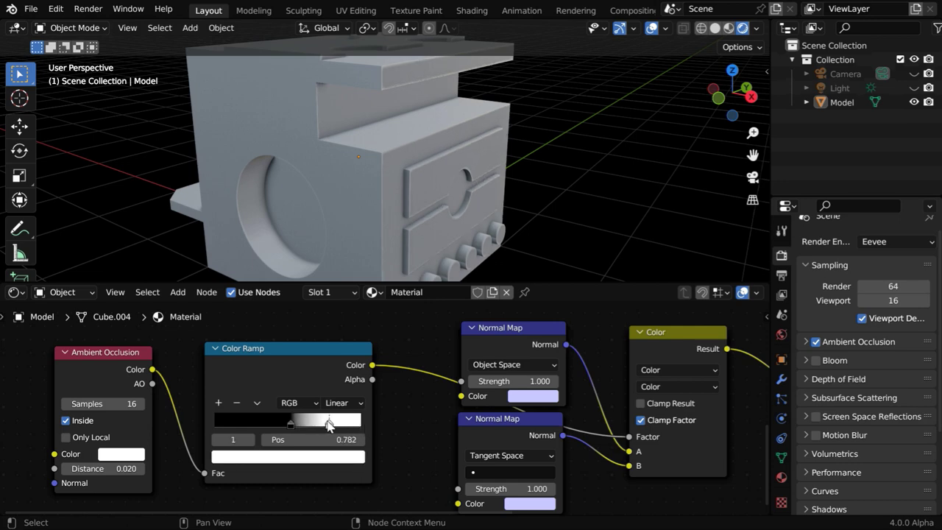
{"action": "left_click_drag", "start_coordinate": [451, 283], "coordinate": [451, 386]}
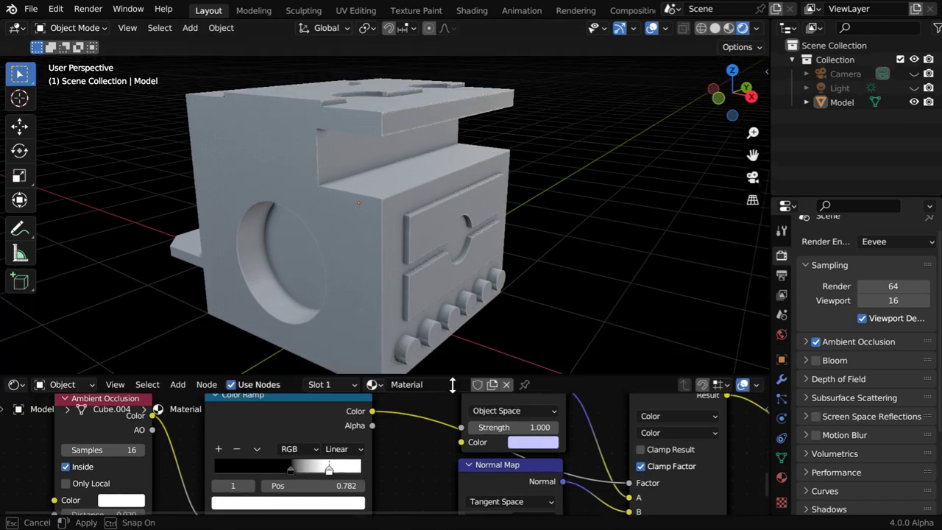
{"action": "middle_click_drag", "start_coordinate": [398, 294], "coordinate": [446, 236]}
Toggle Eevee's scene Ambient Occlusion off and on to compare, leaving it on, and view the other side.
{"action": "left_click", "coordinate": [816, 343]}
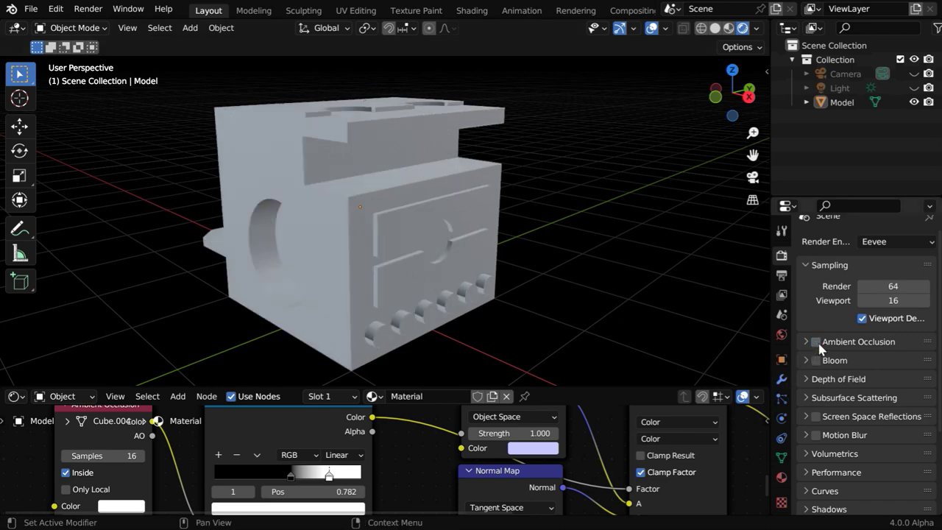
{"action": "left_click", "coordinate": [816, 342]}
{"action": "middle_click_drag", "start_coordinate": [287, 304], "coordinate": [455, 298]}
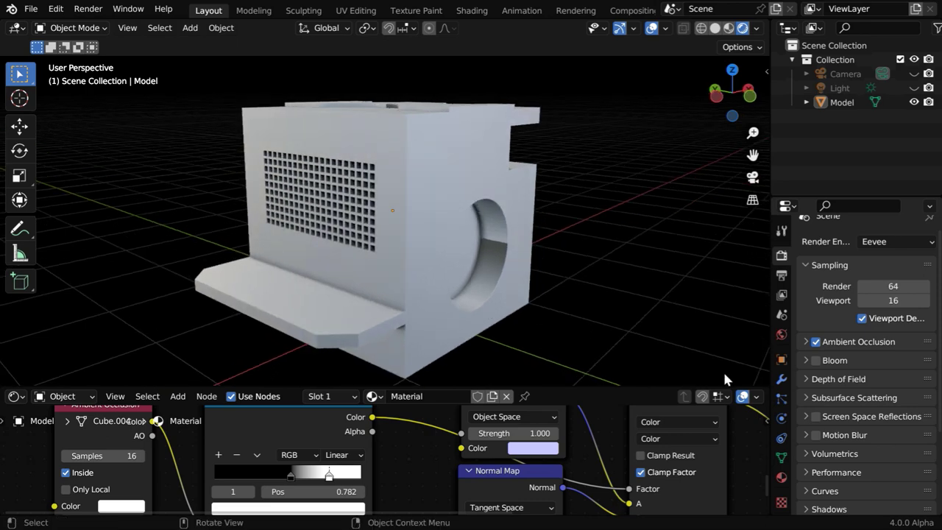
{"action": "left_click", "coordinate": [815, 343]}
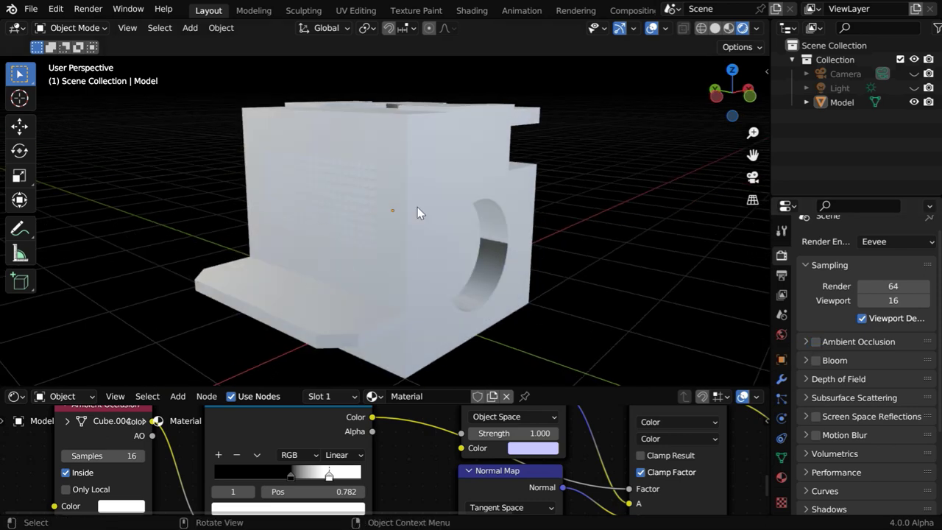
{"action": "left_click", "coordinate": [815, 343]}
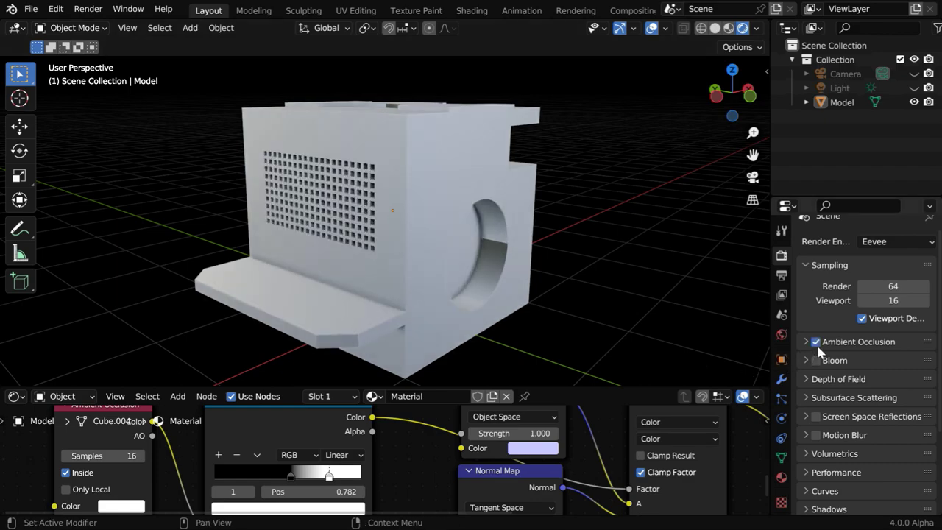
{"action": "middle_click_drag", "start_coordinate": [475, 283], "coordinate": [324, 298]}
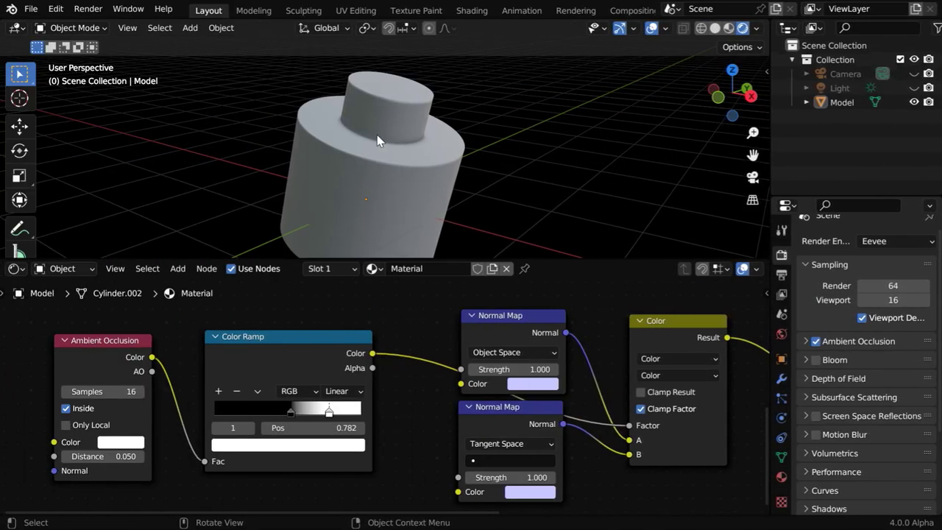
Zoom in on the cylinder's step edge and compare the AO node's Inside option off and on, leaving it enabled.
{"action": "middle_click_drag", "start_coordinate": [426, 179], "coordinate": [431, 156], "text": "ctrl"}
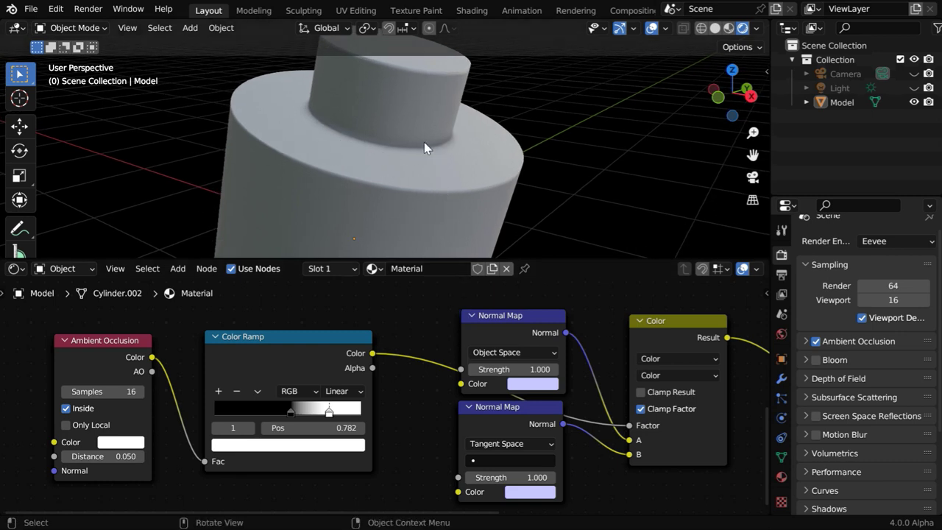
{"action": "left_click", "coordinate": [67, 409]}
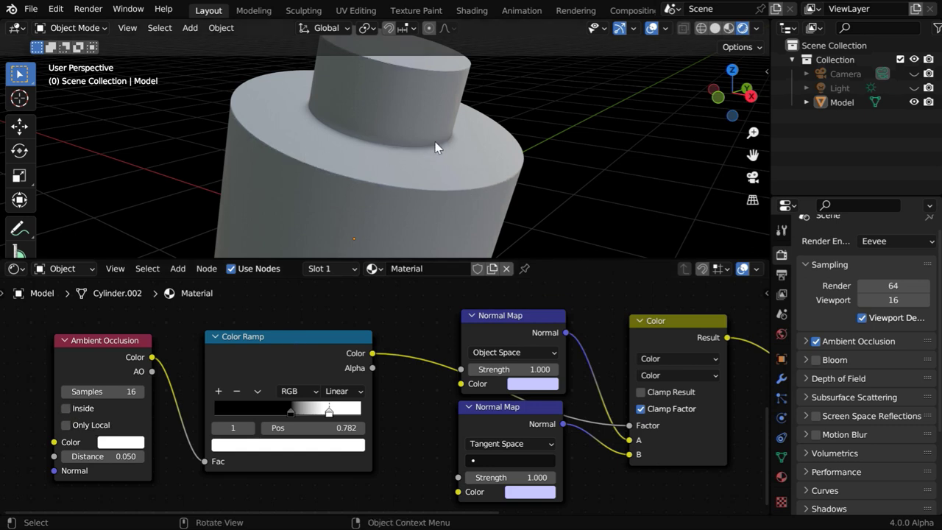
{"action": "mouse_move", "coordinate": [457, 174]}
{"action": "middle_mouse_down", "text": "ctrl"}
{"action": "mouse_move", "coordinate": [473, 130]}
{"action": "mouse_move", "coordinate": [475, 178]}
{"action": "middle_mouse_up", "text": "ctrl"}
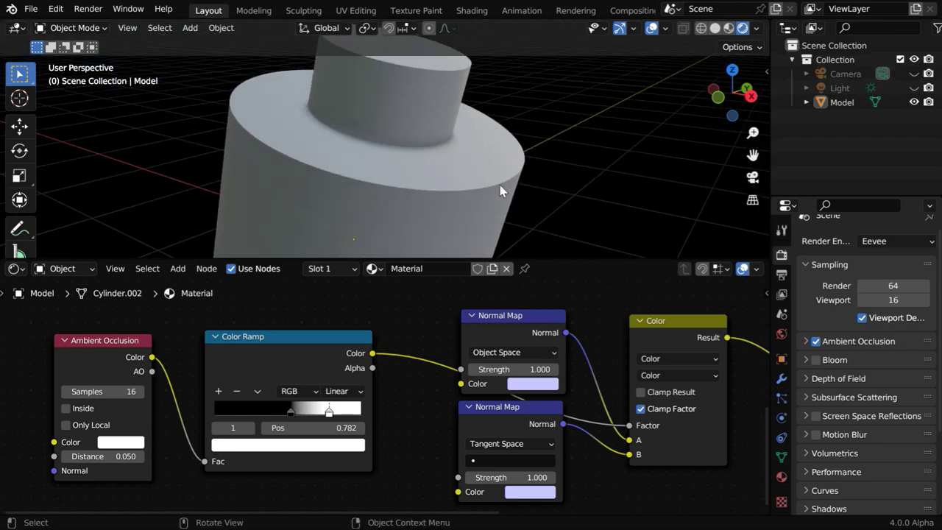
{"action": "left_click", "coordinate": [94, 409]}
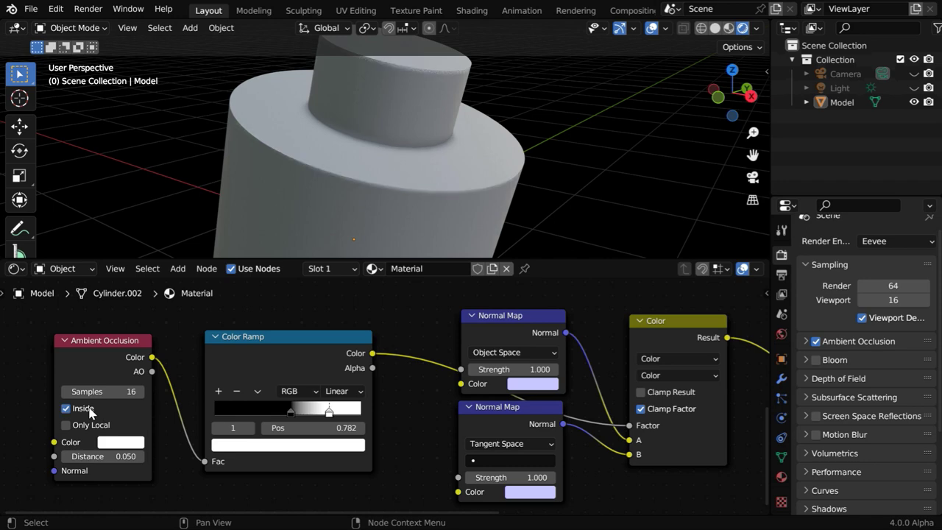
{"action": "mouse_move", "coordinate": [407, 205]}
{"action": "middle_mouse_down"}
{"action": "mouse_move", "coordinate": [423, 176]}
{"action": "mouse_move", "coordinate": [416, 196]}
{"action": "middle_mouse_up"}
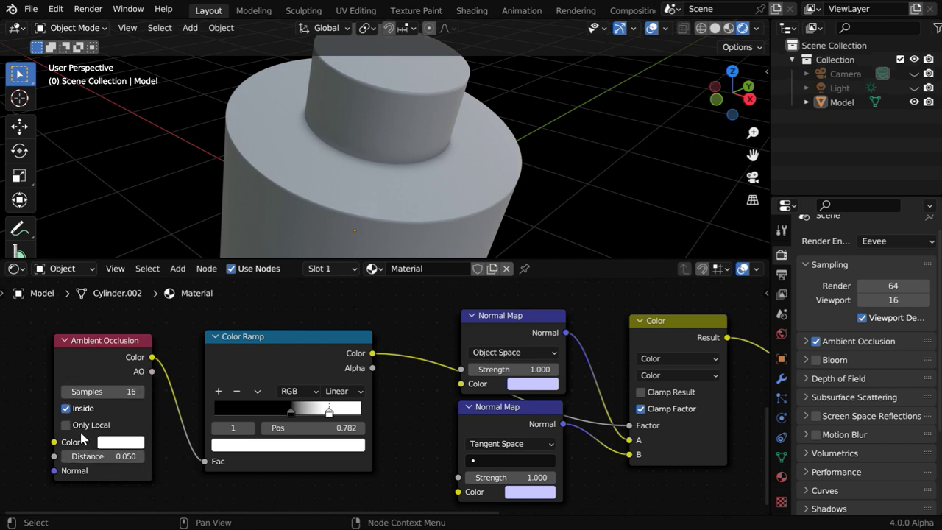
{"action": "left_click", "coordinate": [66, 409]}
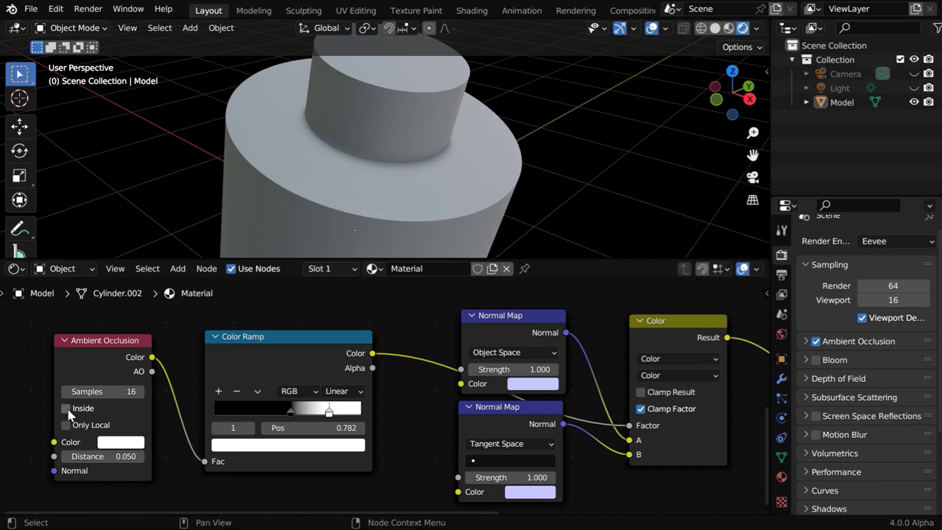
{"action": "left_click", "coordinate": [66, 409]}
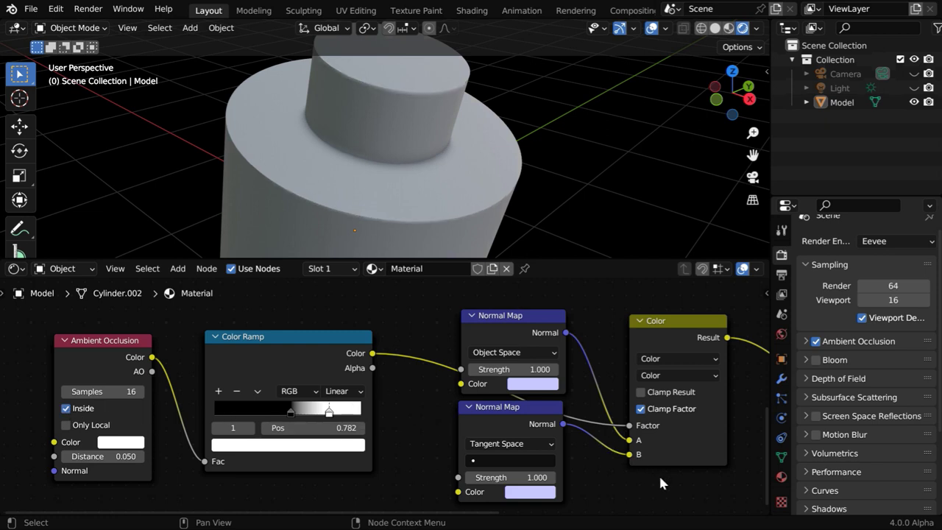
{"action": "left_click", "coordinate": [672, 358]}
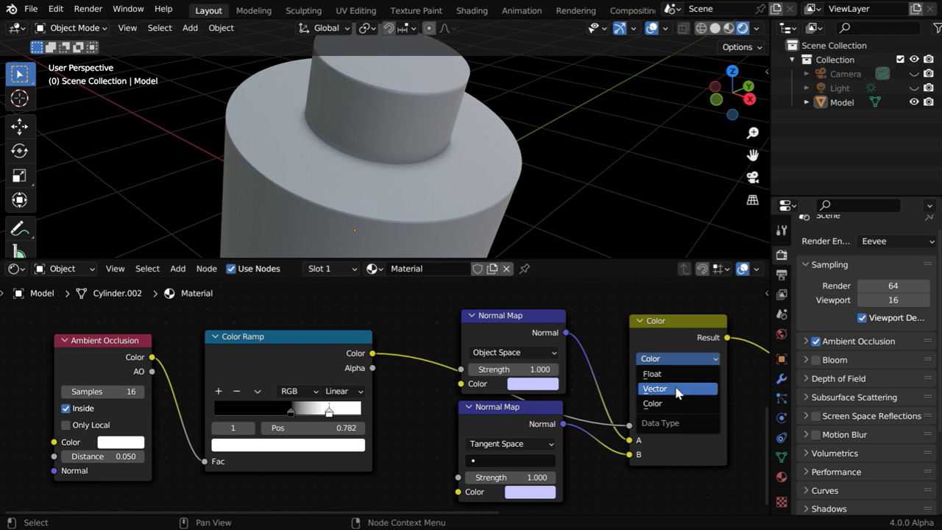
{"action": "left_click", "coordinate": [673, 391]}
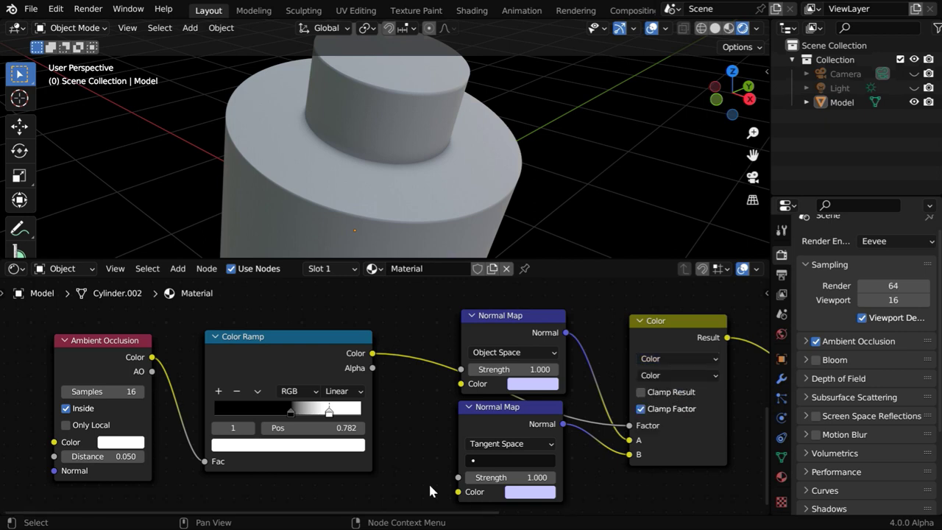
{"action": "scroll", "coordinate": [429, 471], "scroll_direction": "down", "scroll_amount": 2}
{"action": "middle_click_drag", "start_coordinate": [455, 424], "coordinate": [371, 447]}
{"action": "left_click", "coordinate": [178, 268]}
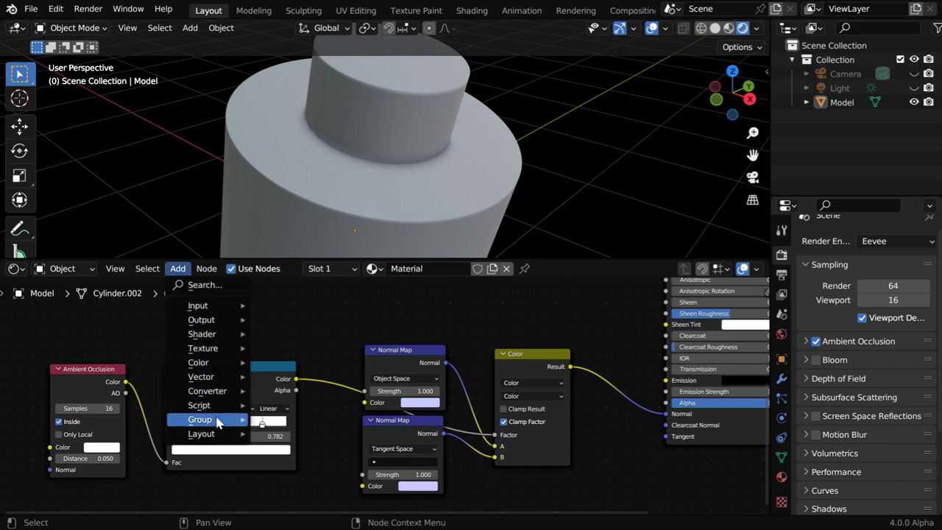
{"action": "mouse_move", "coordinate": [213, 420]}
{"action": "key", "text": "Escape"}
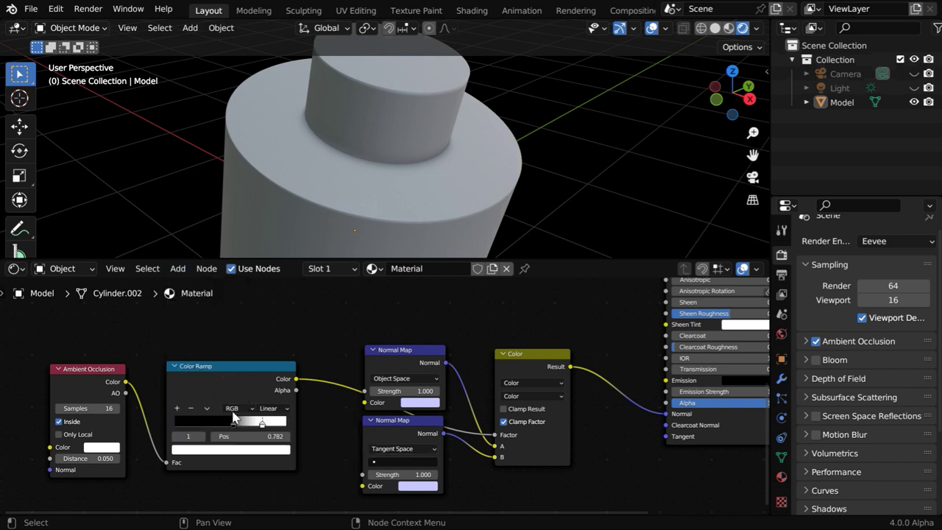
Delete the five hand-built bevel nodes and add a Bevel For Eevee group node in their place.
{"action": "left_click_drag", "start_coordinate": [81, 348], "coordinate": [564, 447]}
{"action": "key", "text": "x"}
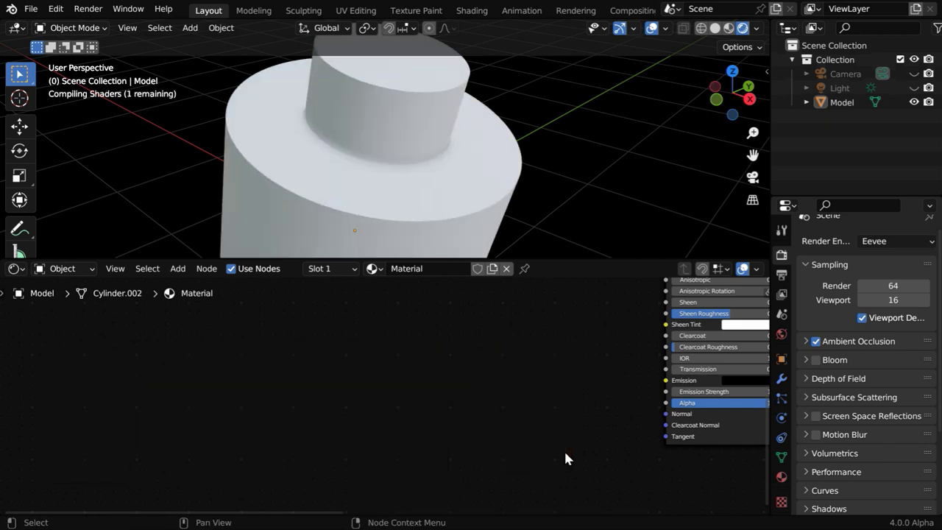
{"action": "left_click", "coordinate": [178, 272]}
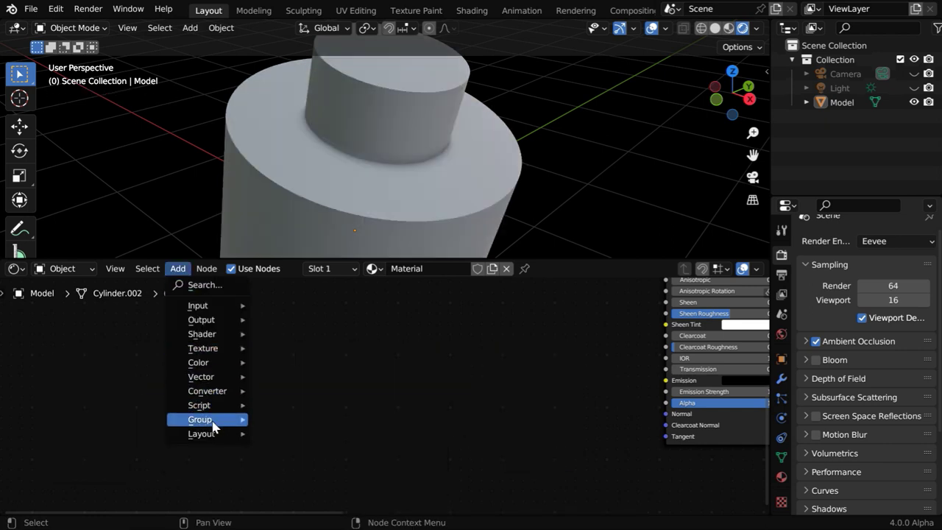
{"action": "mouse_move", "coordinate": [212, 420]}
{"action": "left_click", "coordinate": [312, 454]}
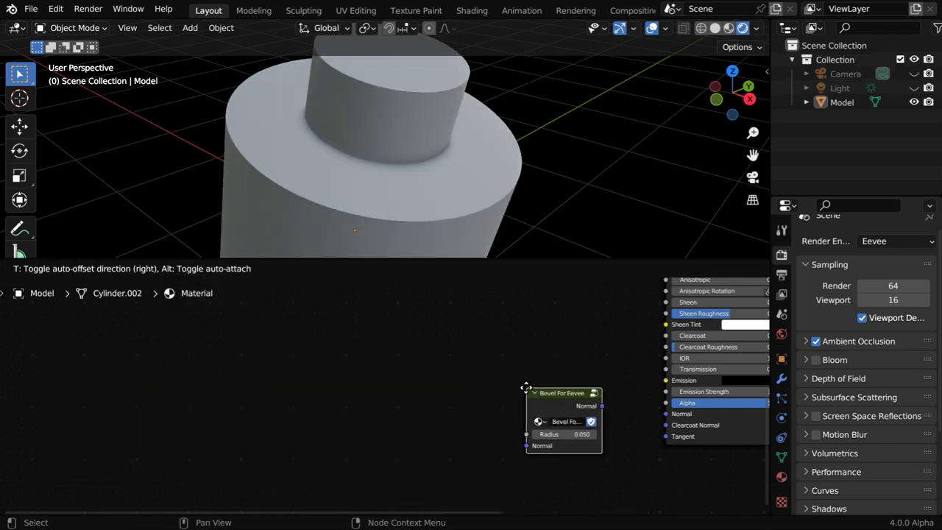
{"action": "left_click", "coordinate": [593, 389]}
{"action": "middle_click_drag", "start_coordinate": [630, 389], "coordinate": [517, 375]}
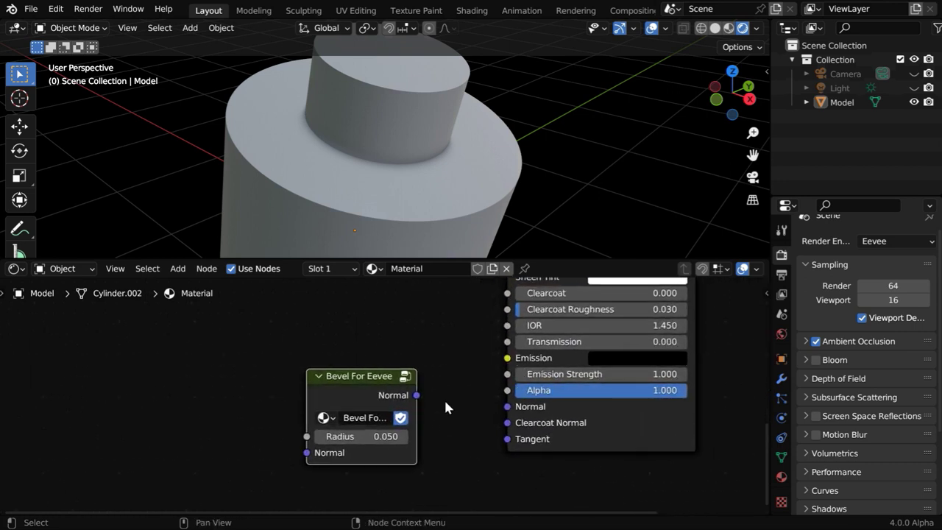
Link the Bevel For Eevee Normal output to the shader's Normal and set Radius to 0.100.
{"action": "left_click_drag", "start_coordinate": [417, 396], "coordinate": [450, 442]}
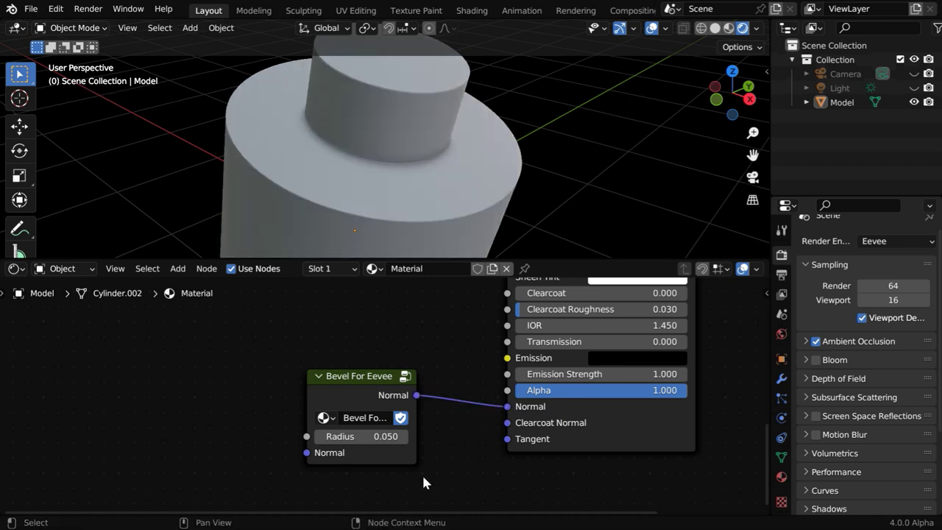
{"action": "left_click", "coordinate": [384, 437]}
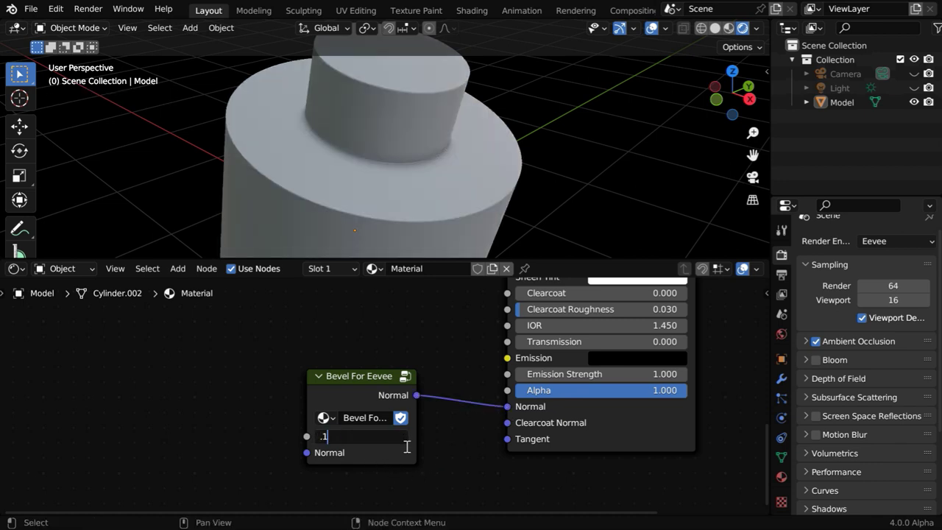
{"action": "type", "text": ".1"}
{"action": "key", "text": "Return"}
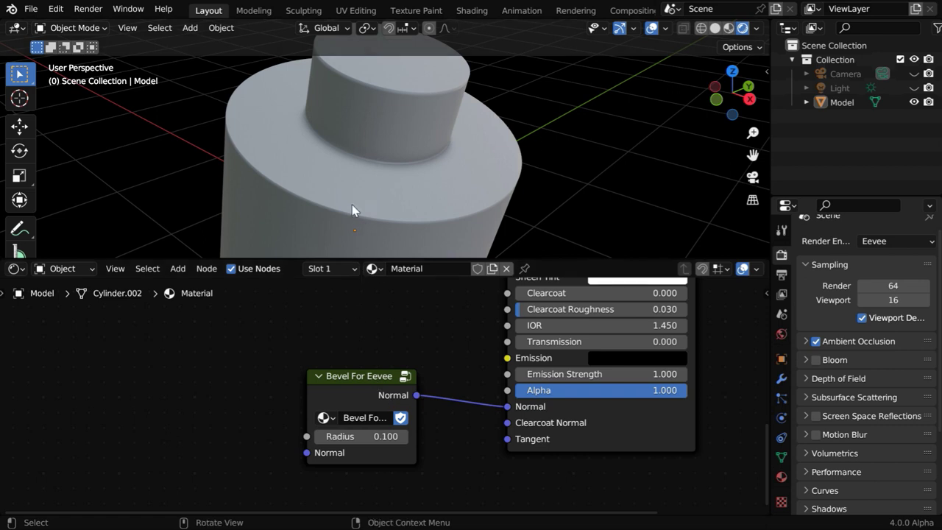
{"action": "middle_click_drag", "start_coordinate": [365, 185], "coordinate": [406, 210]}
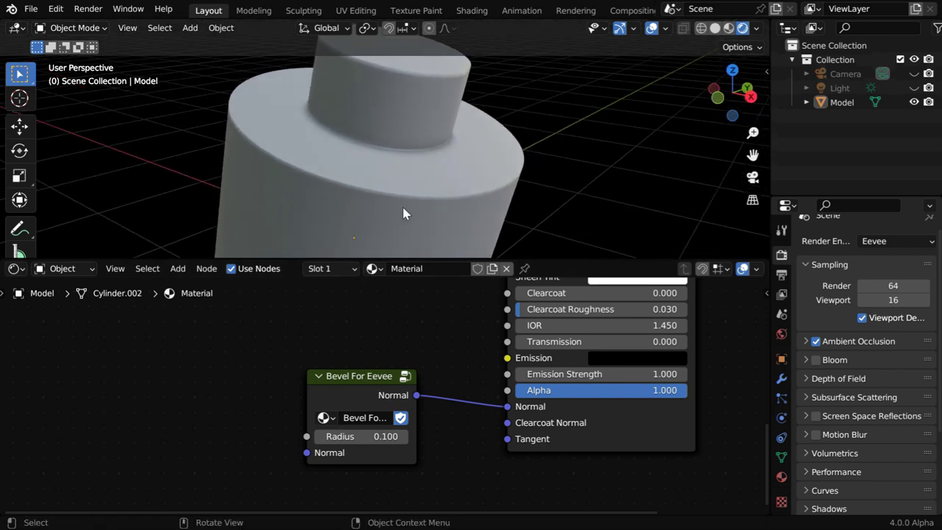
{"action": "middle_click_drag", "start_coordinate": [455, 398], "coordinate": [550, 412]}
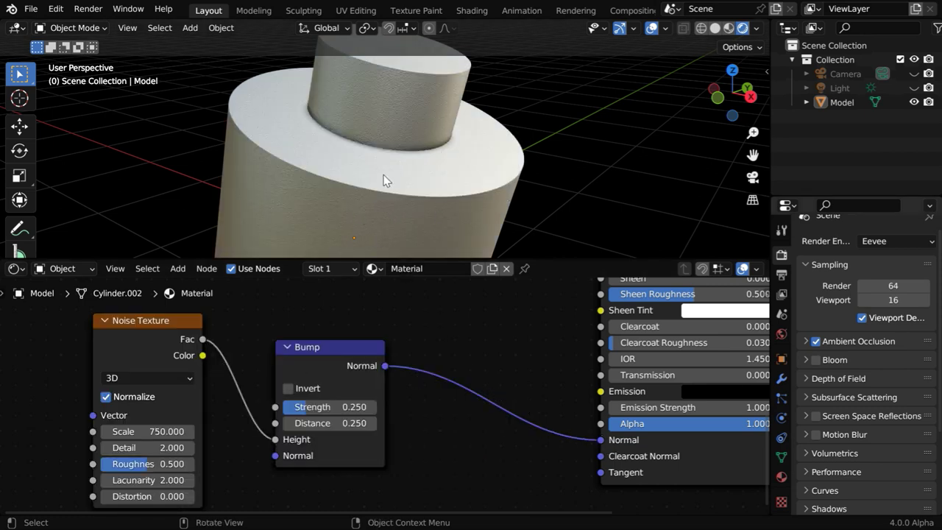
Drop a second Bevel For Eevee node onto the Bump-to-Normal link, then enlarge the 3D viewport over the node editor.
{"action": "left_click", "coordinate": [178, 268]}
{"action": "mouse_move", "coordinate": [203, 419]}
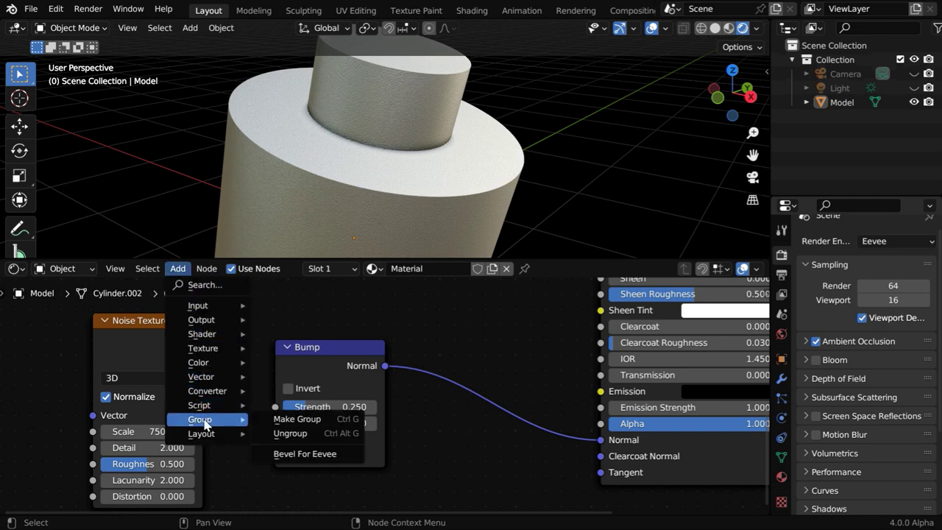
{"action": "left_click", "coordinate": [294, 455]}
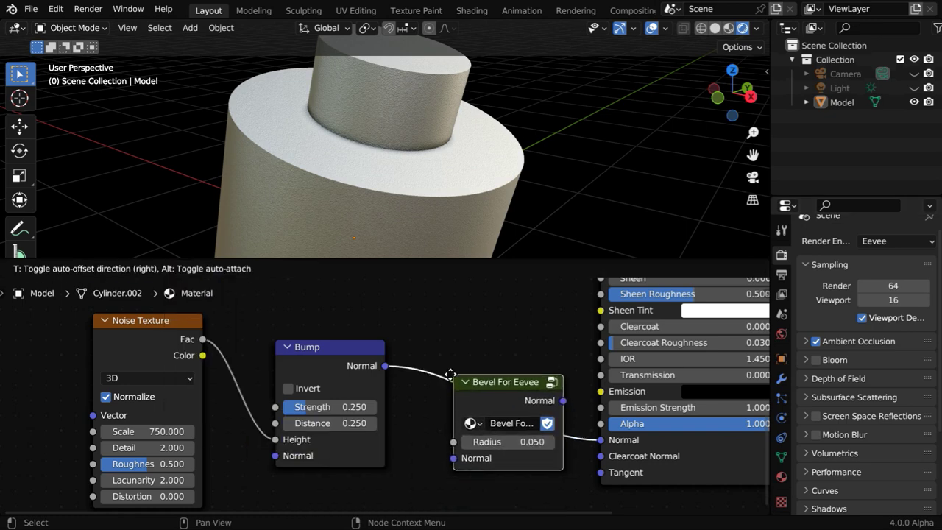
{"action": "left_click", "coordinate": [439, 374]}
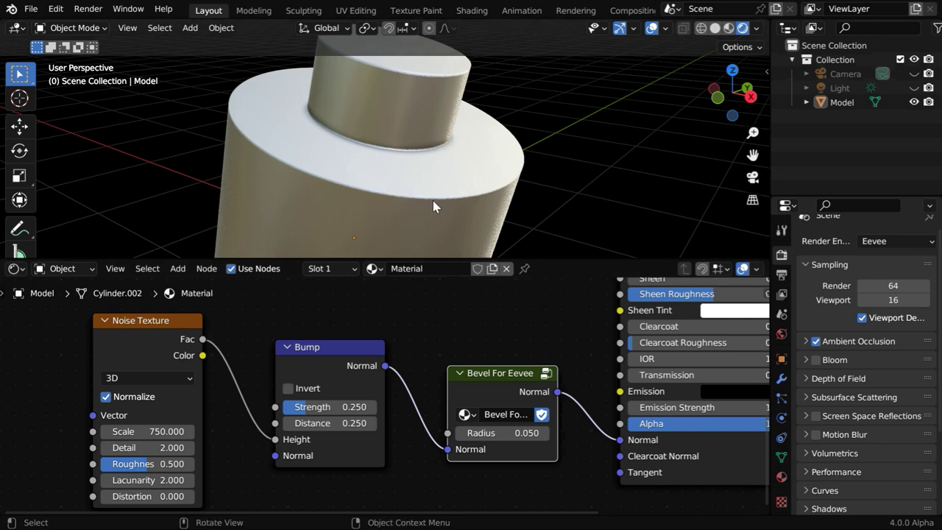
{"action": "left_click_drag", "start_coordinate": [549, 259], "coordinate": [541, 501]}
{"action": "middle_click_drag", "start_coordinate": [515, 313], "coordinate": [483, 372]}
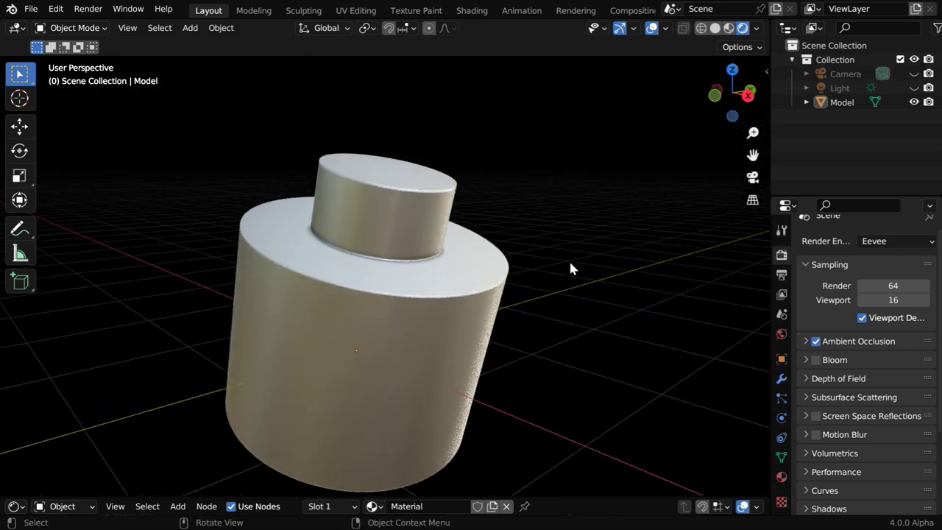
{"action": "middle_click_drag", "start_coordinate": [570, 253], "coordinate": [574, 340], "text": "ctrl"}
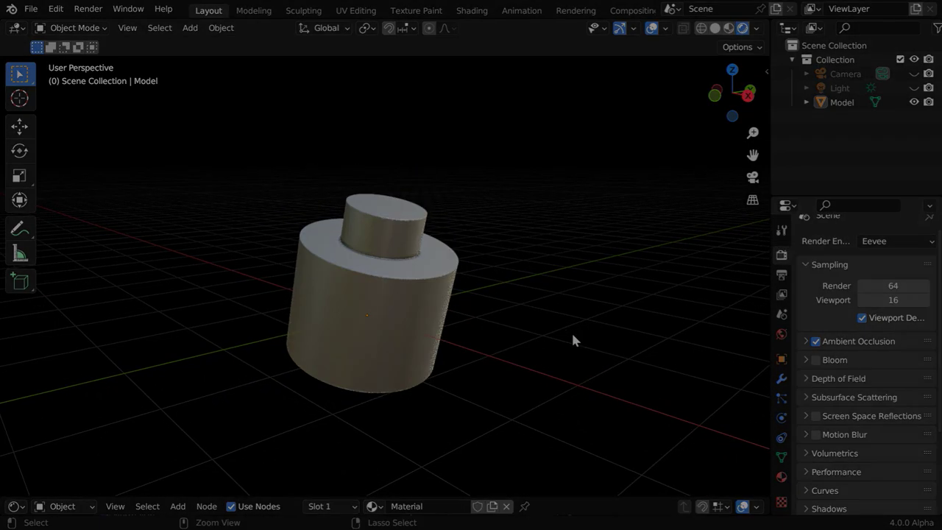